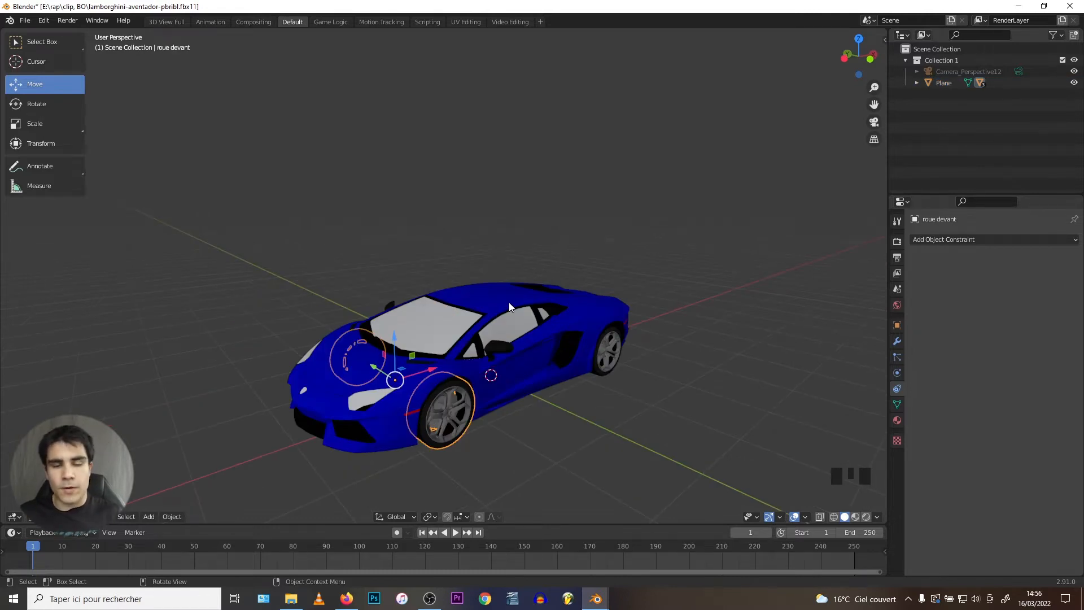
Expand the Plane object's hierarchy and select the Plane to examine the car's child objects
middle_click_drag(429, 324, 394, 273, "shift")
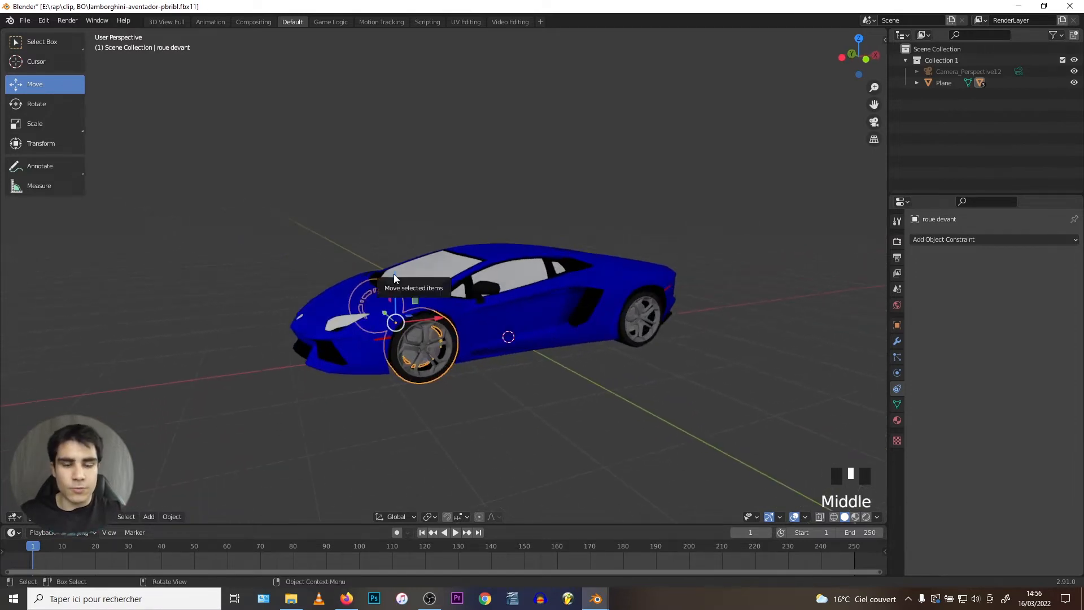
left_click(917, 82)
left_click(961, 120)
left_click(961, 116)
left_click(945, 83)
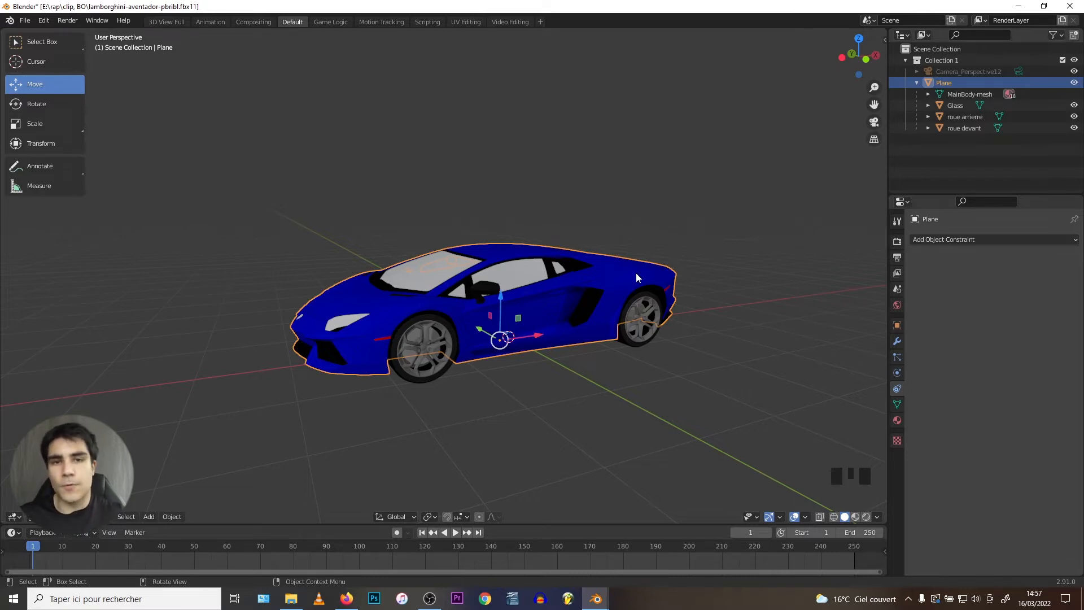
Select the front wheels and examine their pivot point closely in the front orthographic view
left_click(416, 374)
middle_click_drag(406, 360, 384, 316)
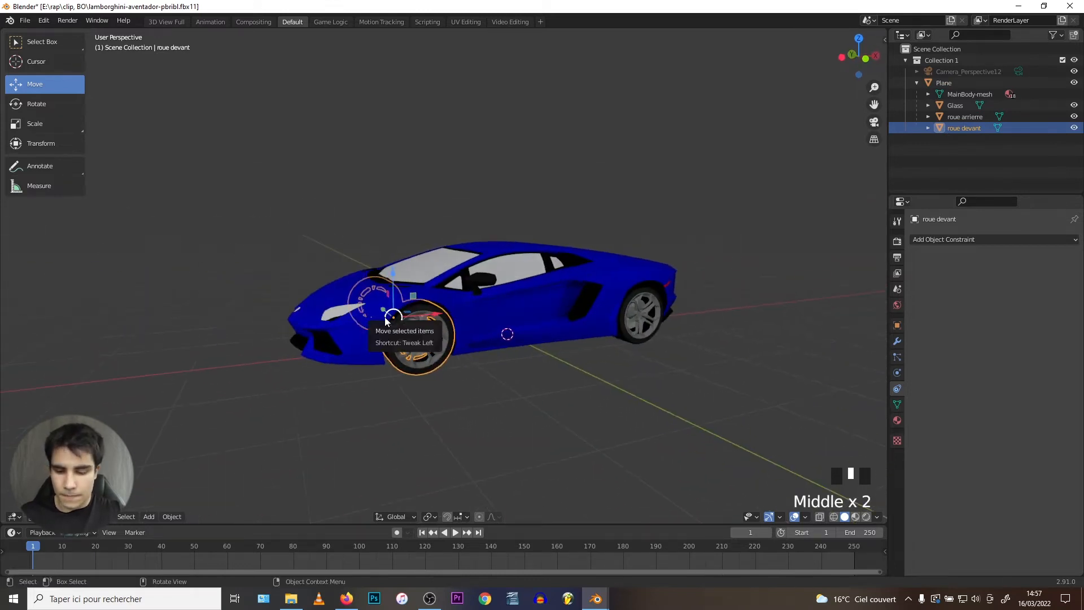
key("KP_1")
scroll(385, 317, "up", 8)
middle_click_drag(243, 276, 408, 276, "shift")
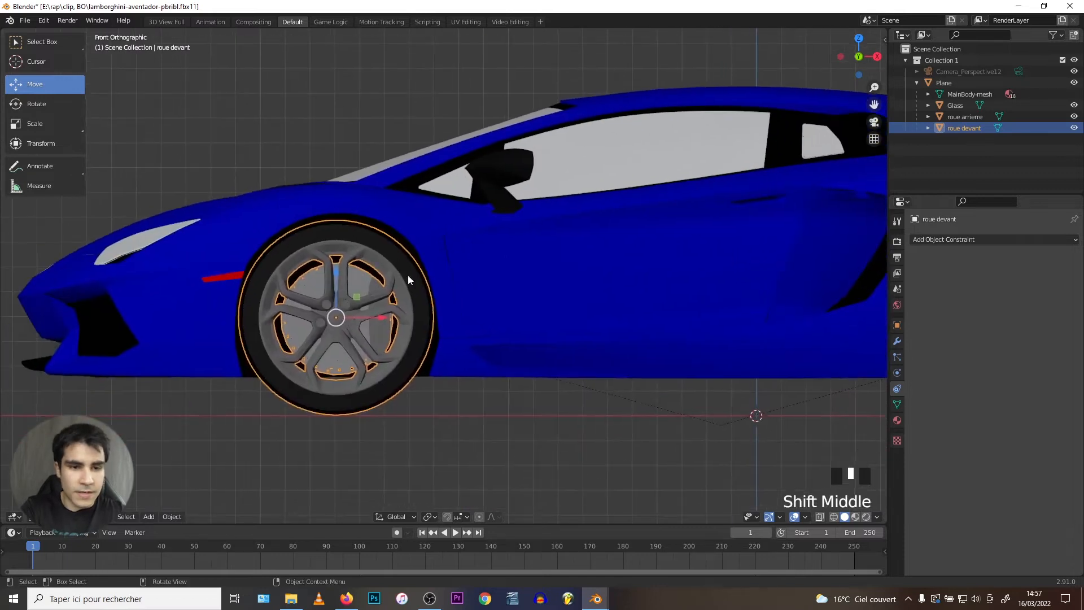
left_click(37, 104)
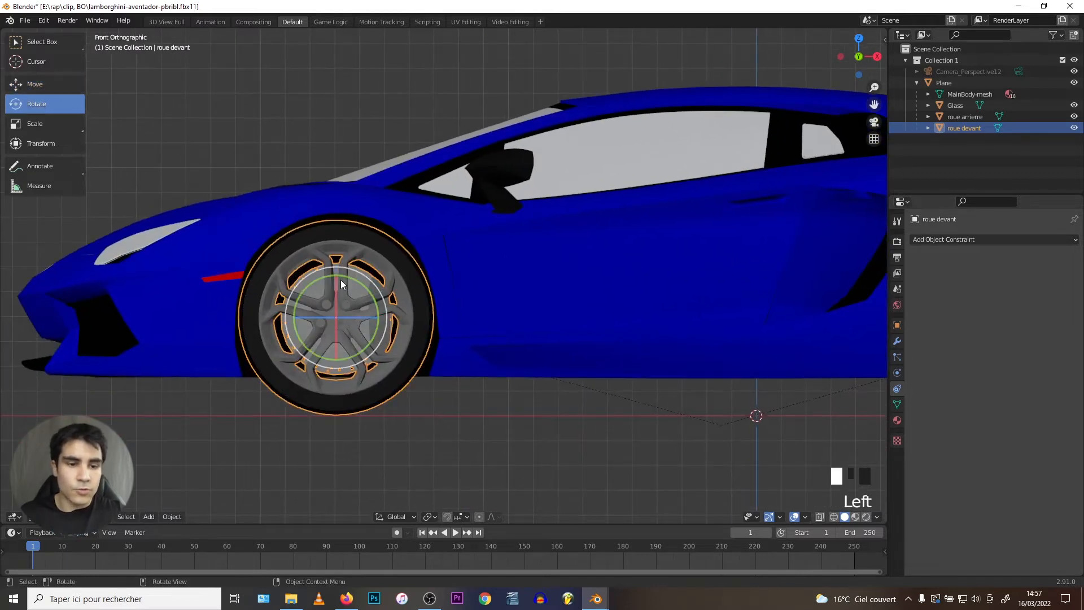
left_click(45, 83)
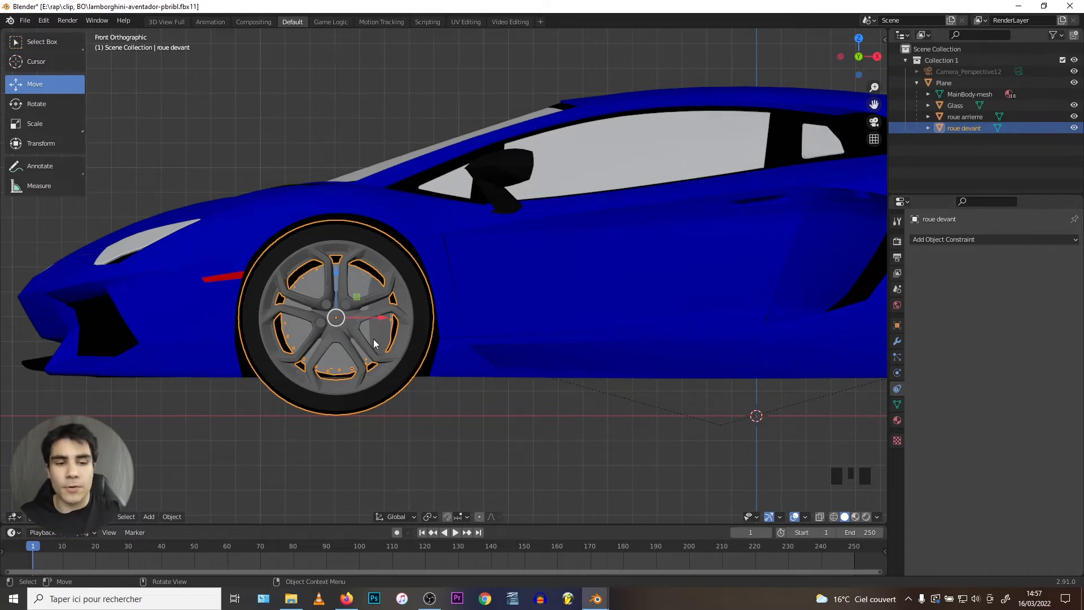
Return to a perspective view of the whole car and check the front wheels and their parent Plane by selecting each
scroll(280, 293, "down", 2)
middle_click_drag(382, 291, 319, 245)
scroll(320, 246, "down", 5)
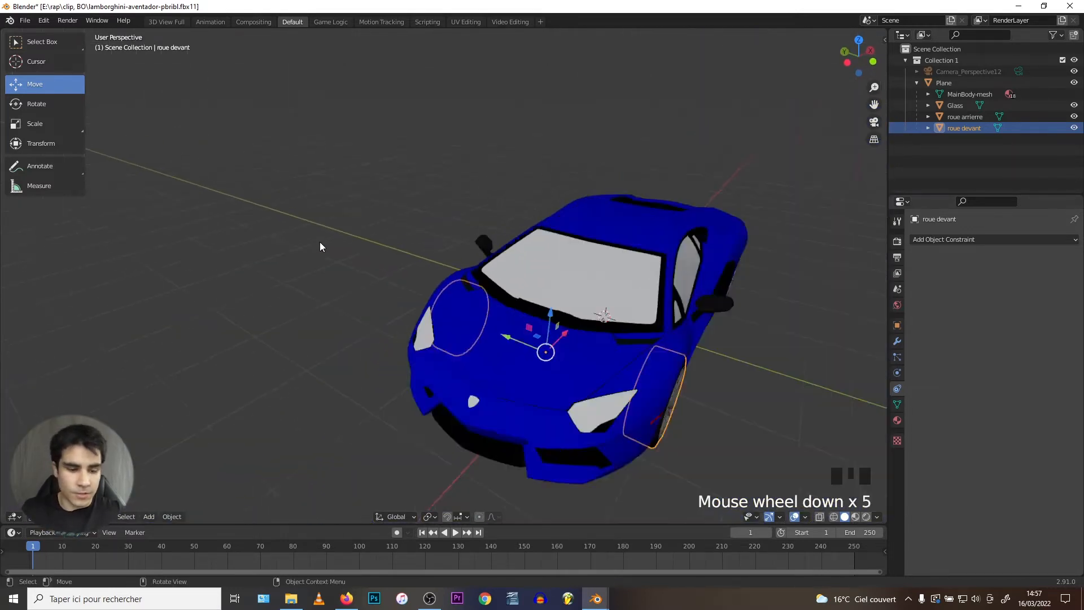
scroll(320, 242, "down", 3)
key("a")
key("a")
middle_click_drag(434, 340, 412, 330)
scroll(411, 329, "down", 1)
left_click(412, 347)
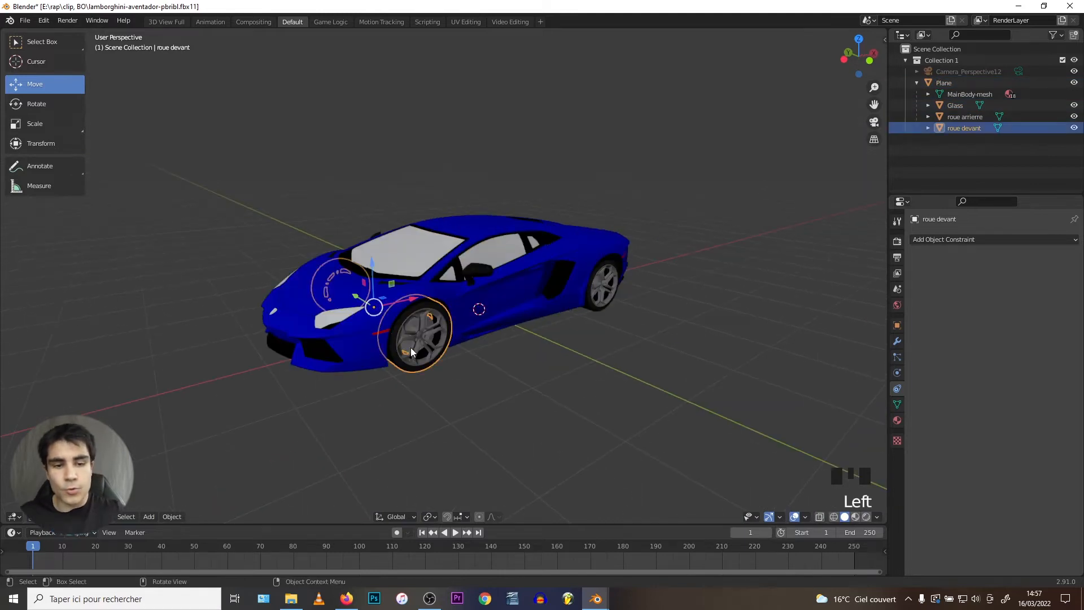
left_click(942, 83)
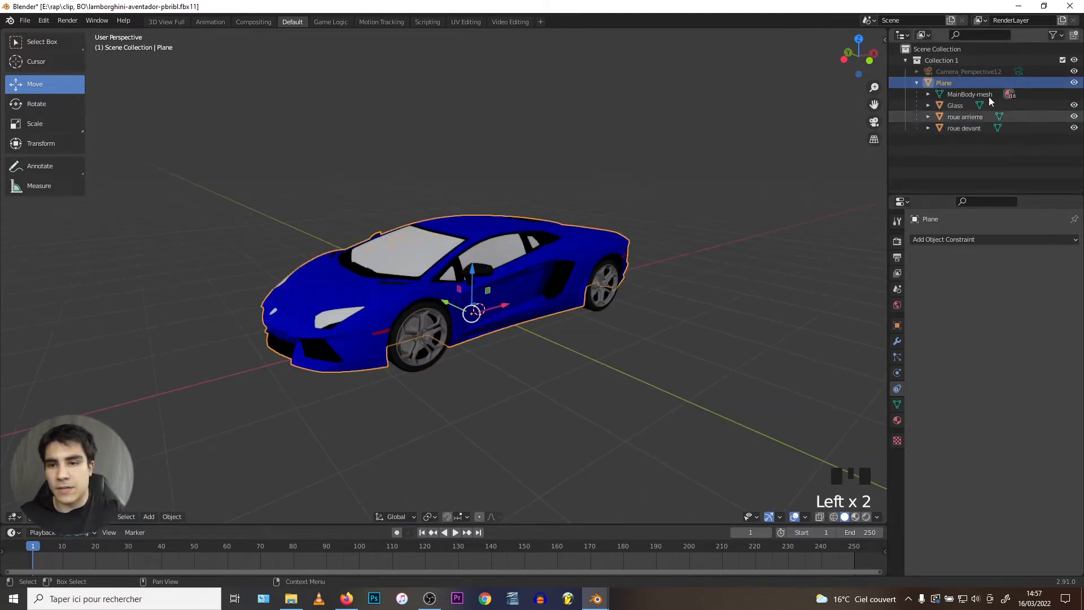
Bring up the Set Parent options for the front and rear wheels with the car body active, and collapse the Plane hierarchy
left_click(409, 363)
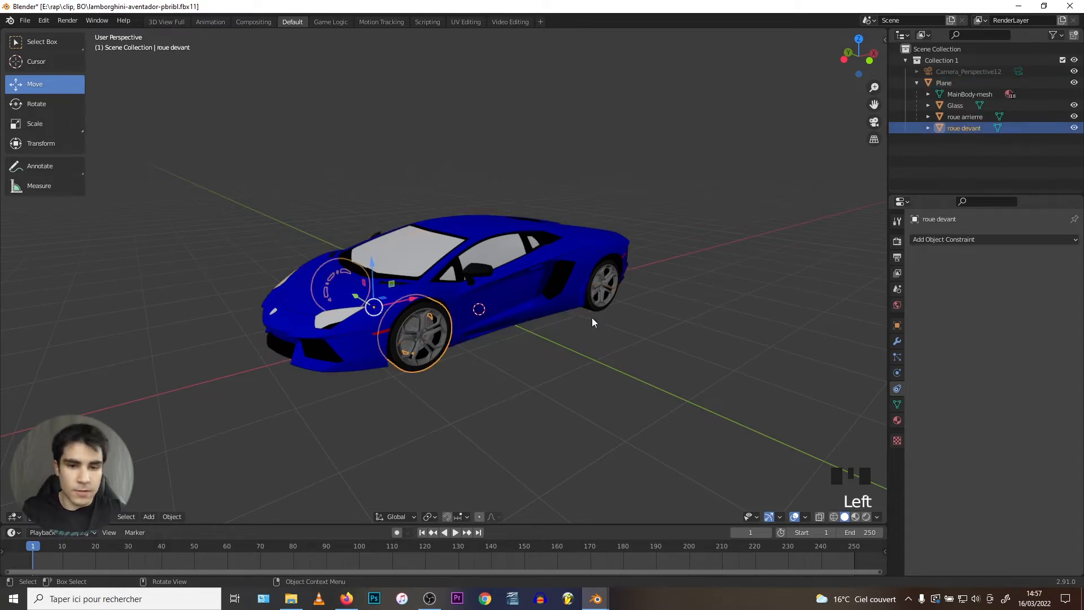
left_click(600, 304, "shift")
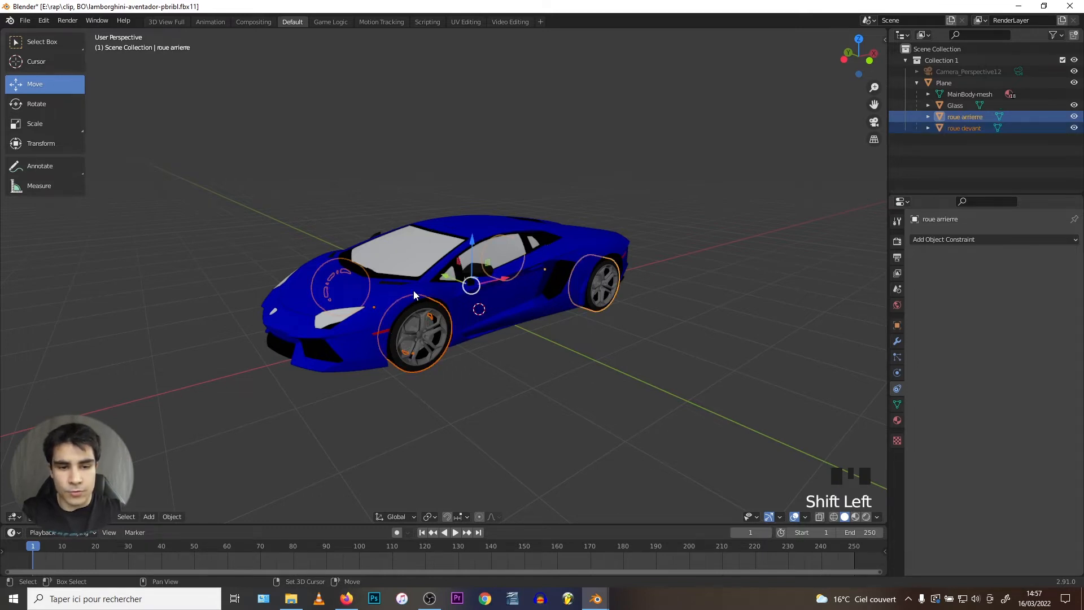
left_click(398, 297, "shift")
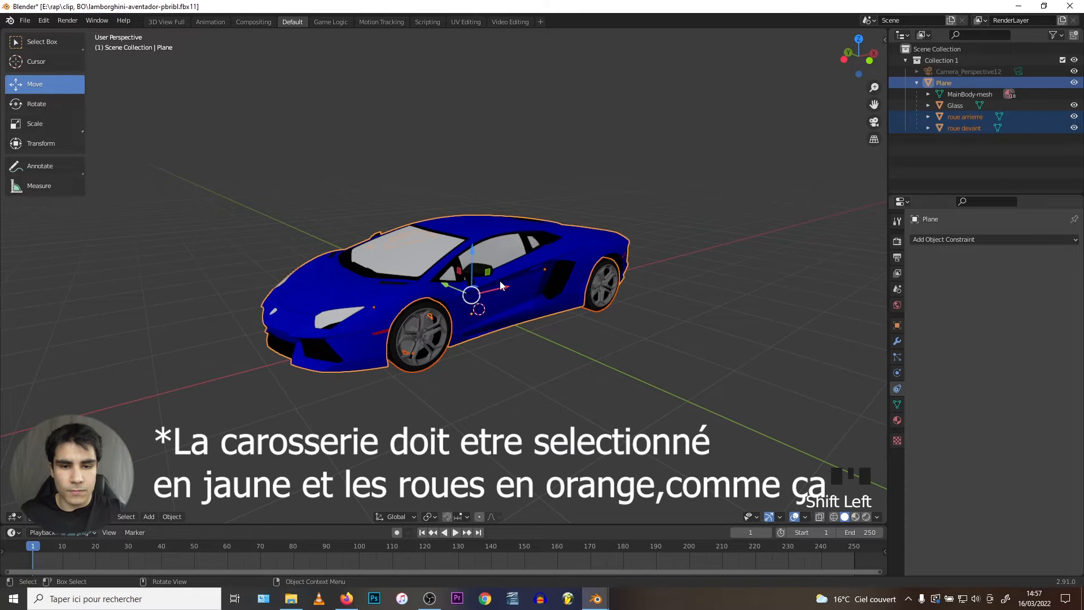
key("ctrl+p")
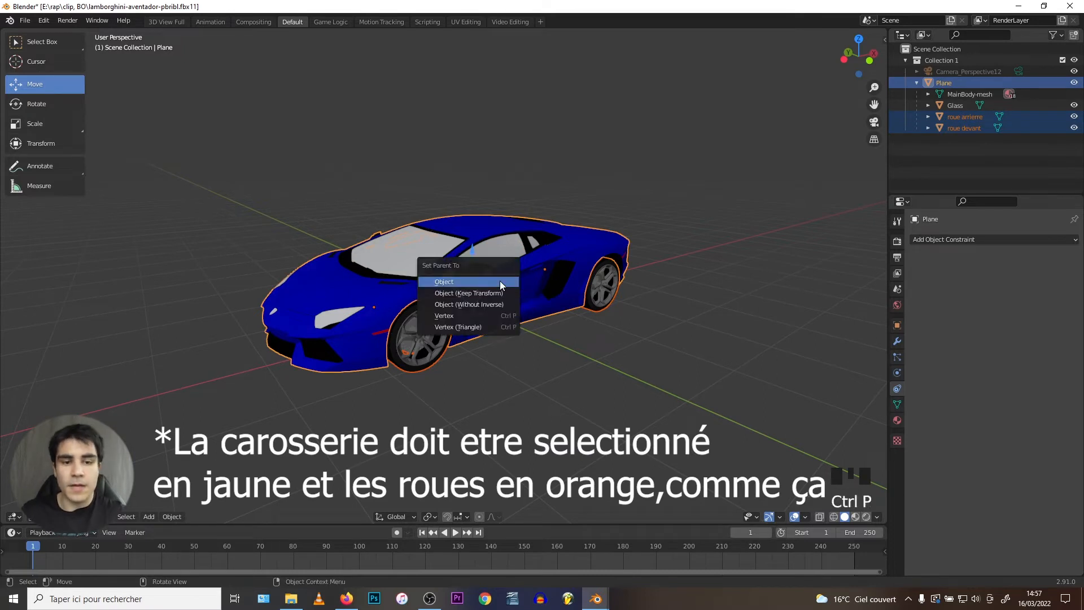
left_click(686, 351)
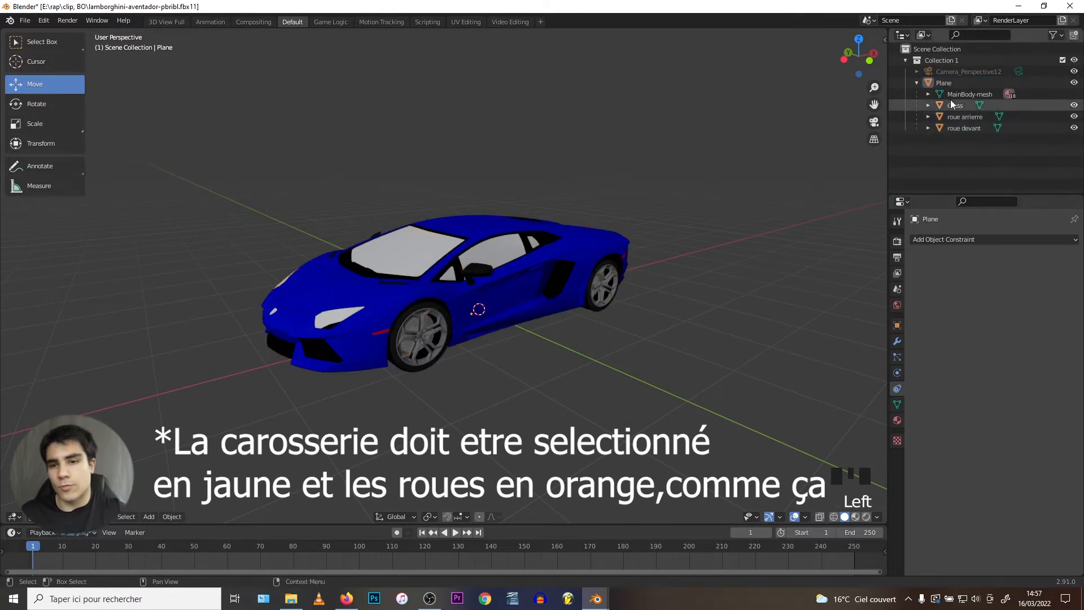
left_click(917, 82)
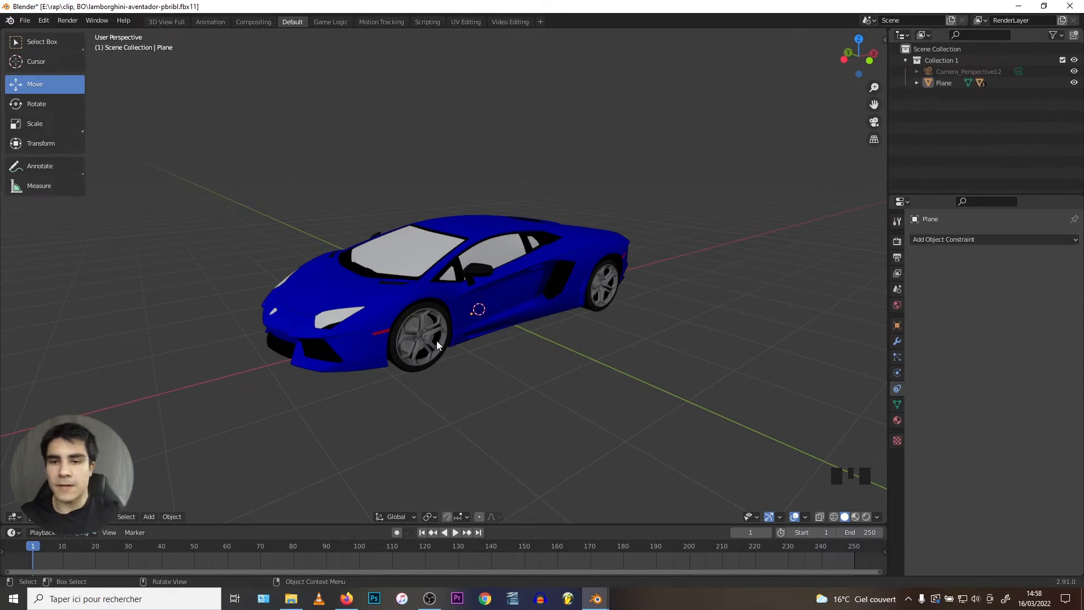
Add a Transformation constraint to the front wheels with the car body (Plane) as target, expanding its Map From and Map To settings
left_click(412, 365)
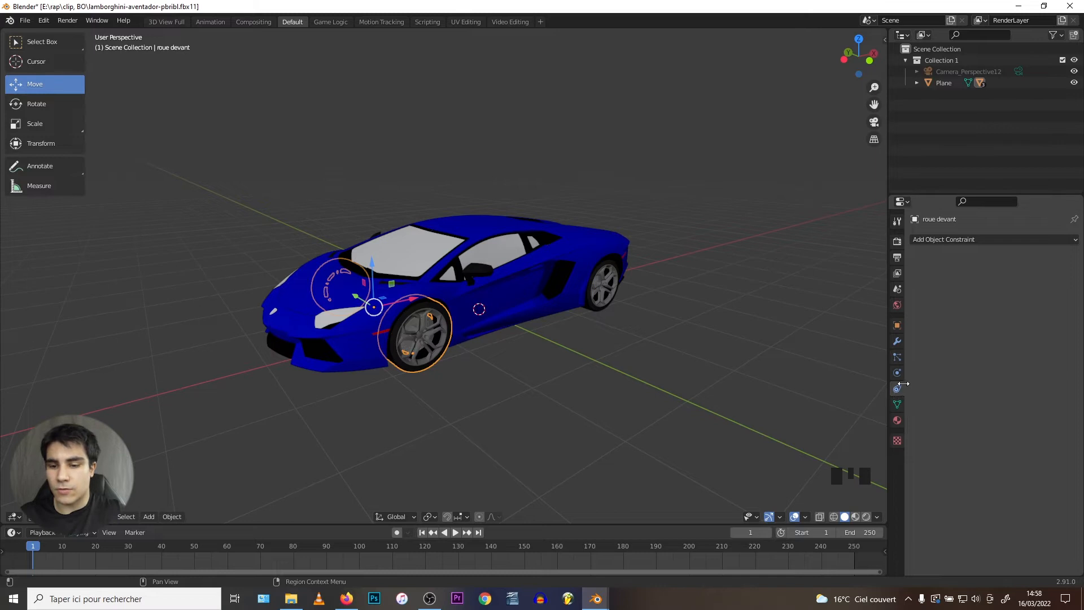
left_click(944, 240)
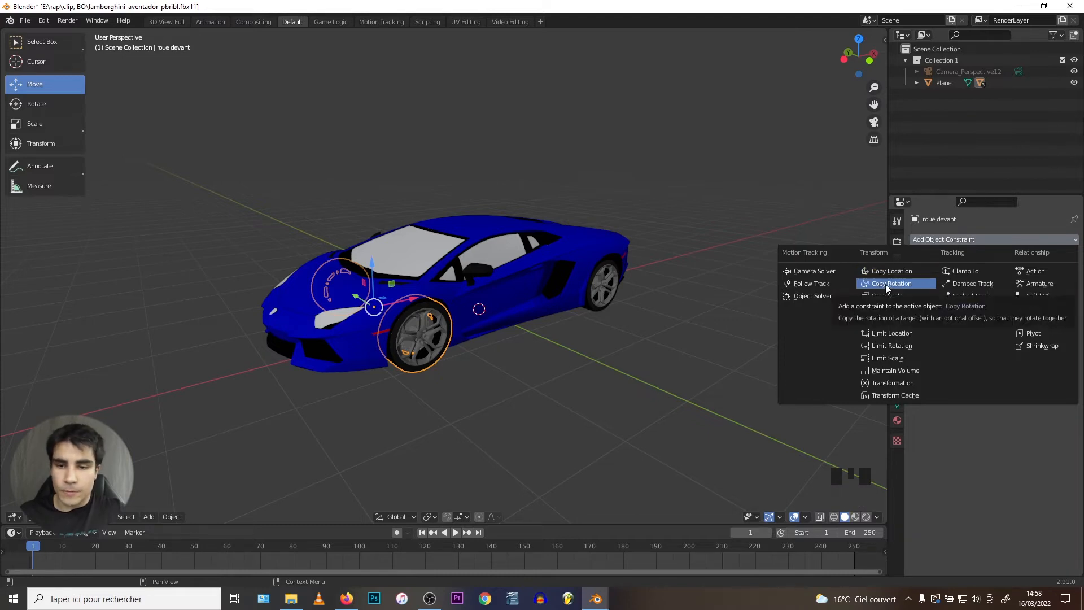
left_click(884, 385)
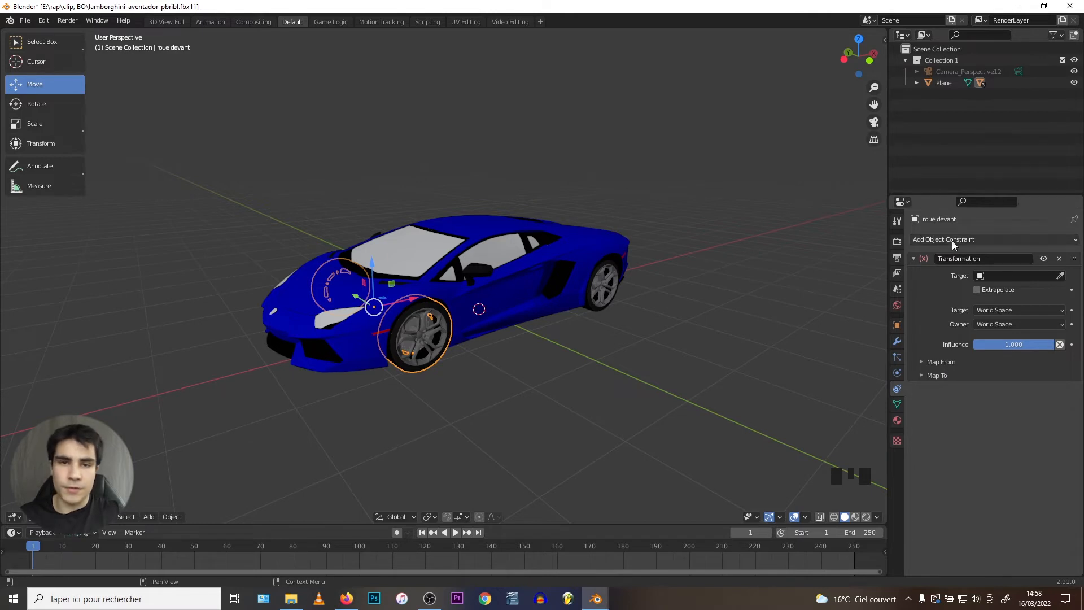
left_click(941, 362)
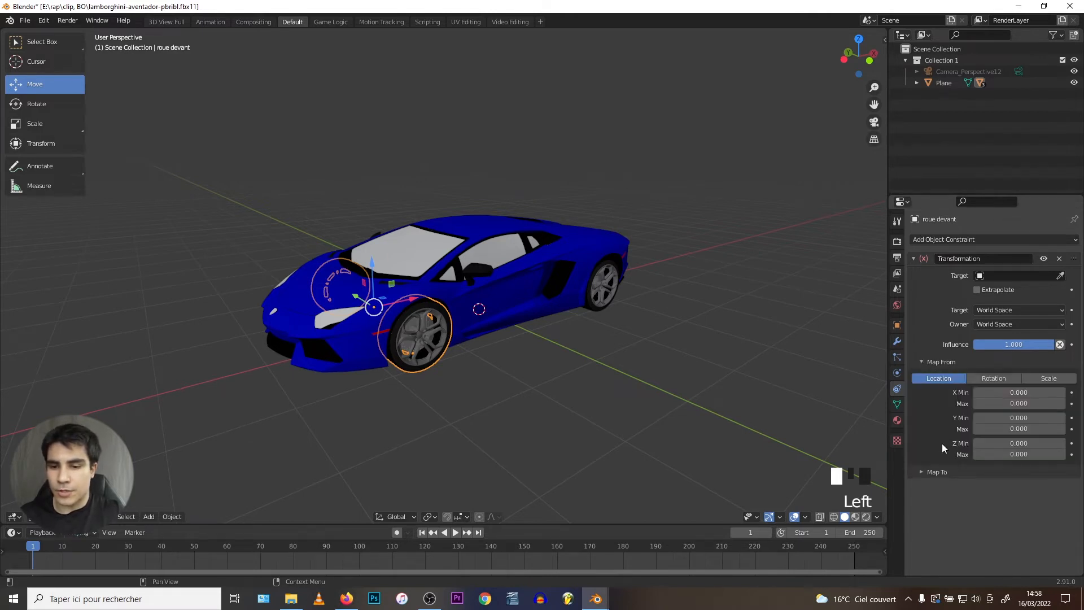
left_click(937, 472)
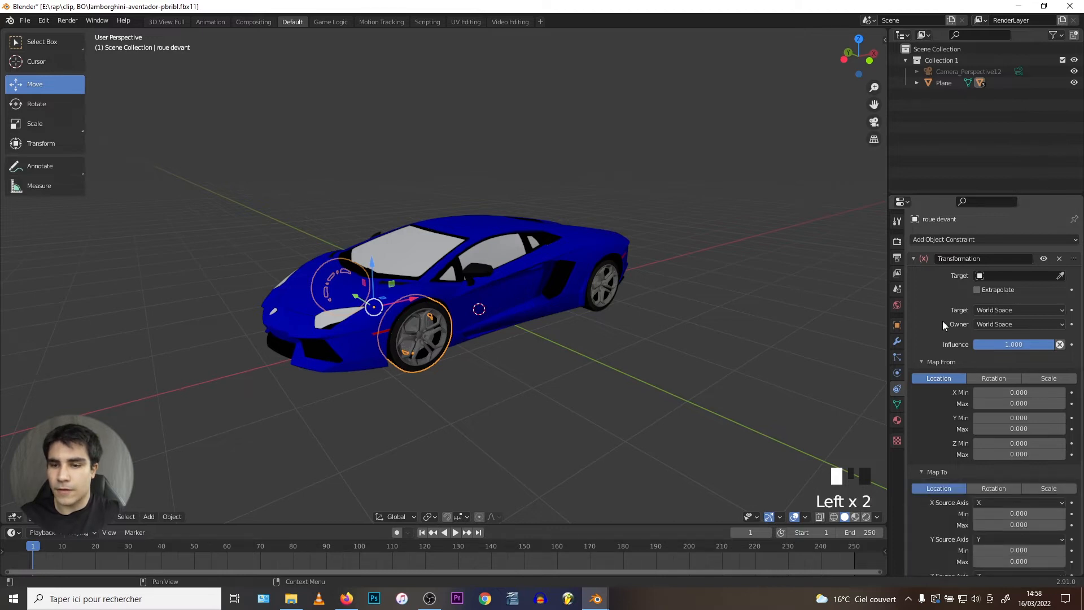
left_click(1061, 275)
left_click(474, 229)
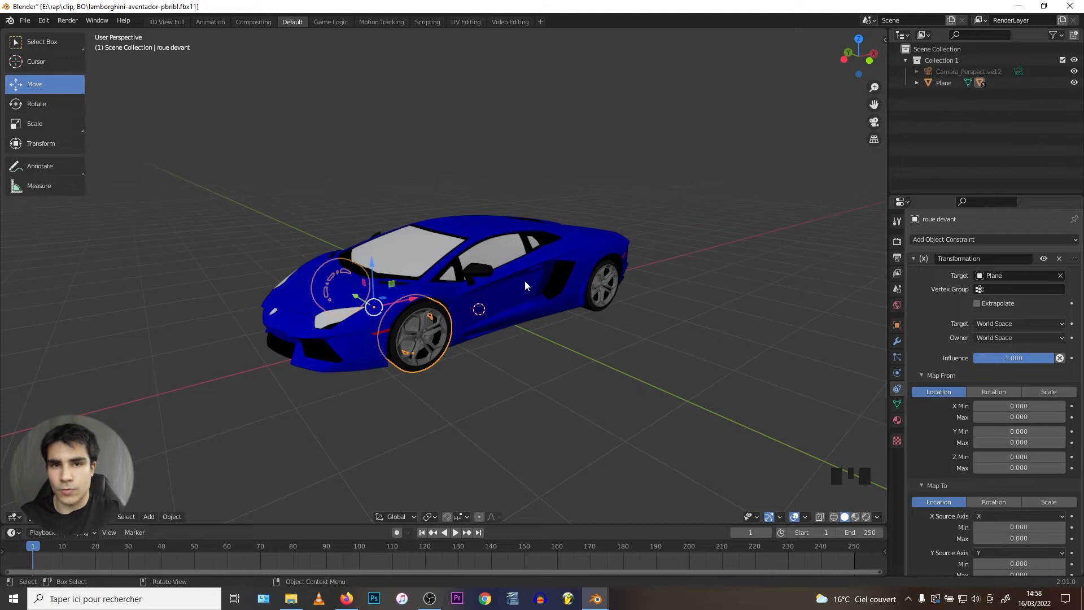
scroll(958, 327, "down", 1)
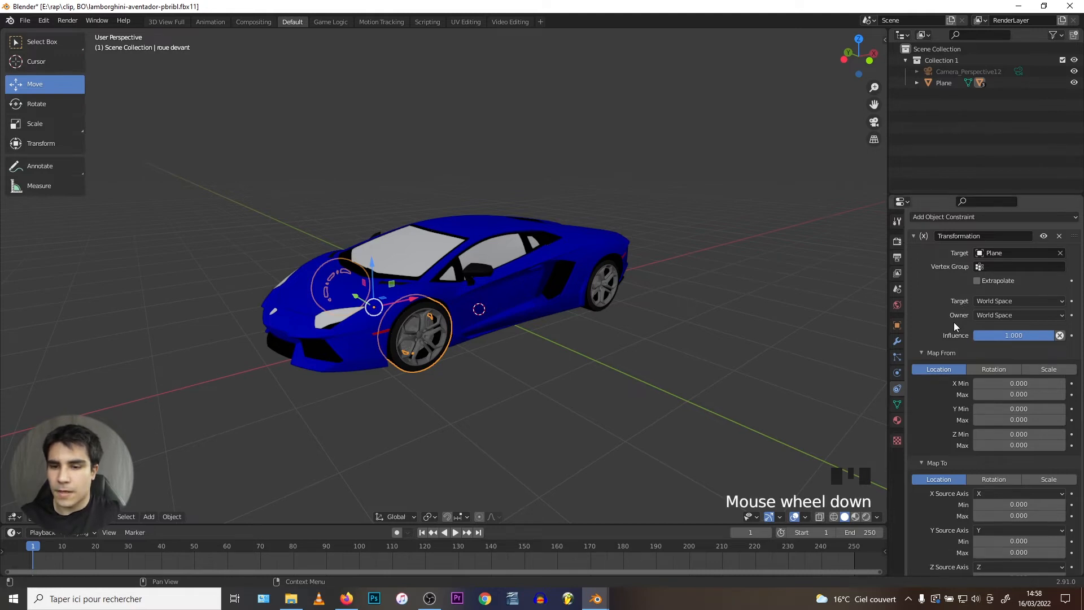
scroll(949, 339, "down", 1)
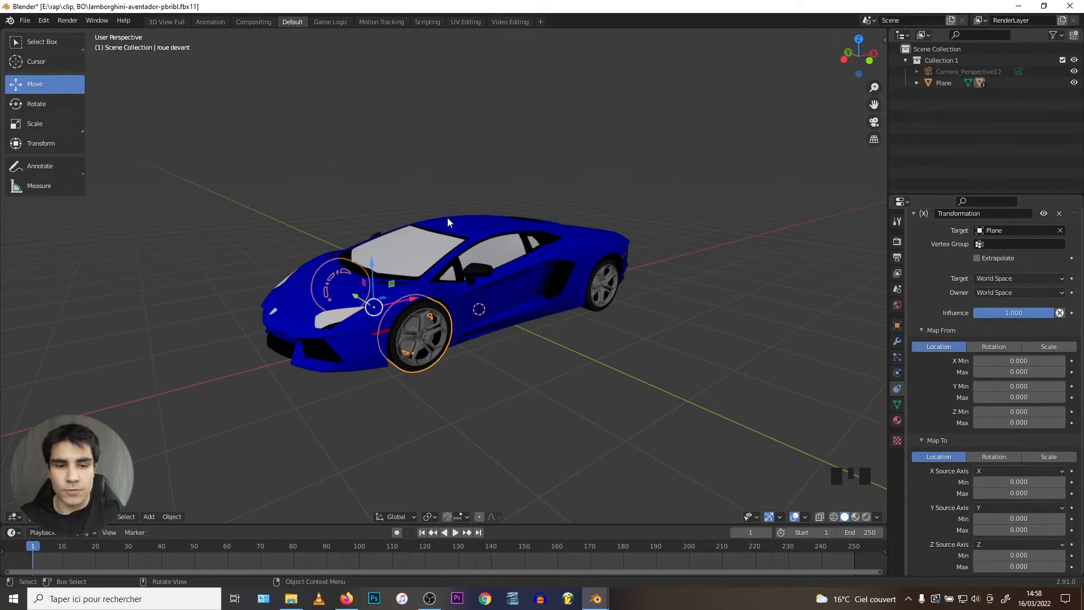
Try moving the car body along the X axis and undo the move
left_click(507, 293)
left_click_drag(507, 297, 562, 304)
key("ctrl+z")
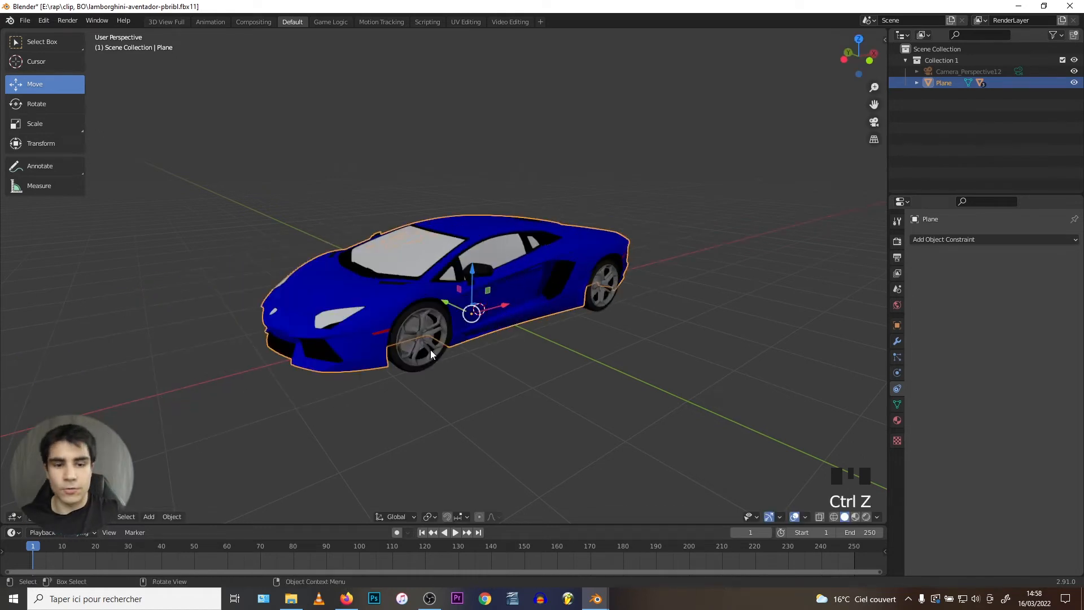
left_click(563, 239)
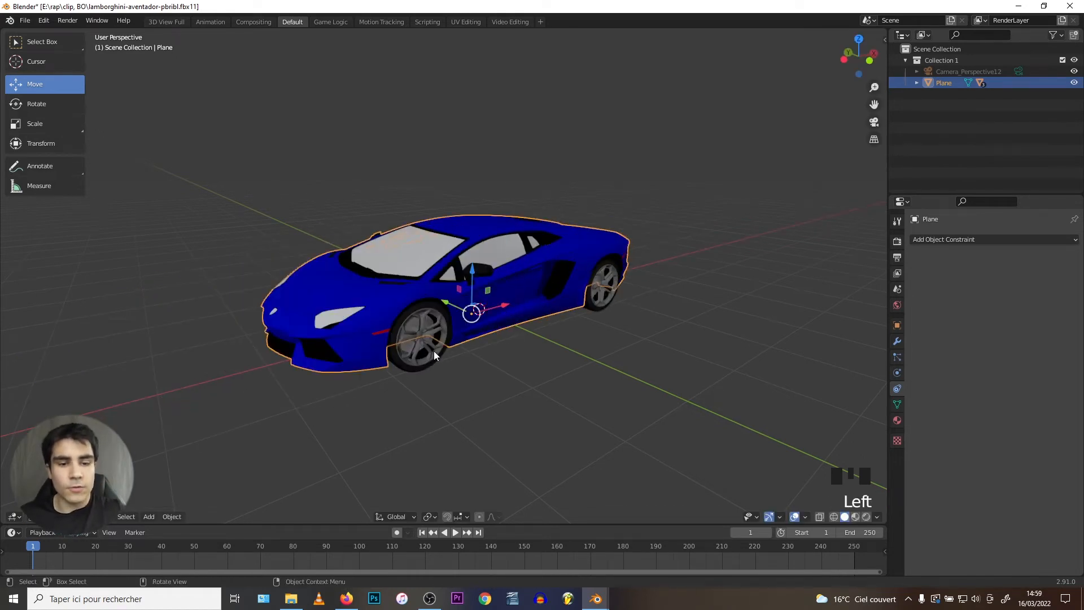
Set the front wheels' Transformation constraint to map to Rotation
left_click(411, 362)
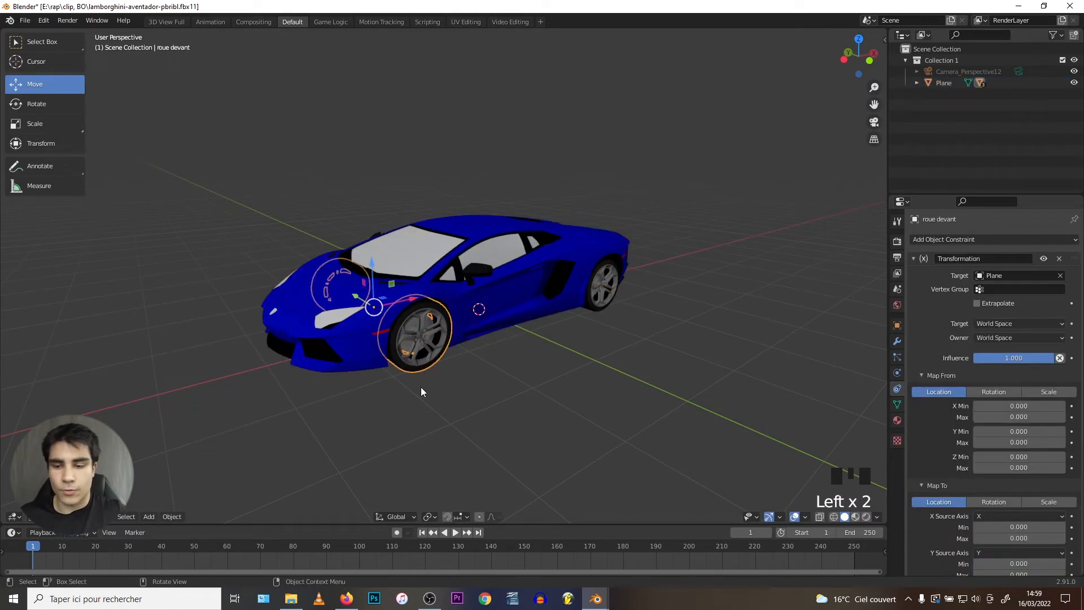
left_click(994, 501)
scroll(960, 502, "down", 6)
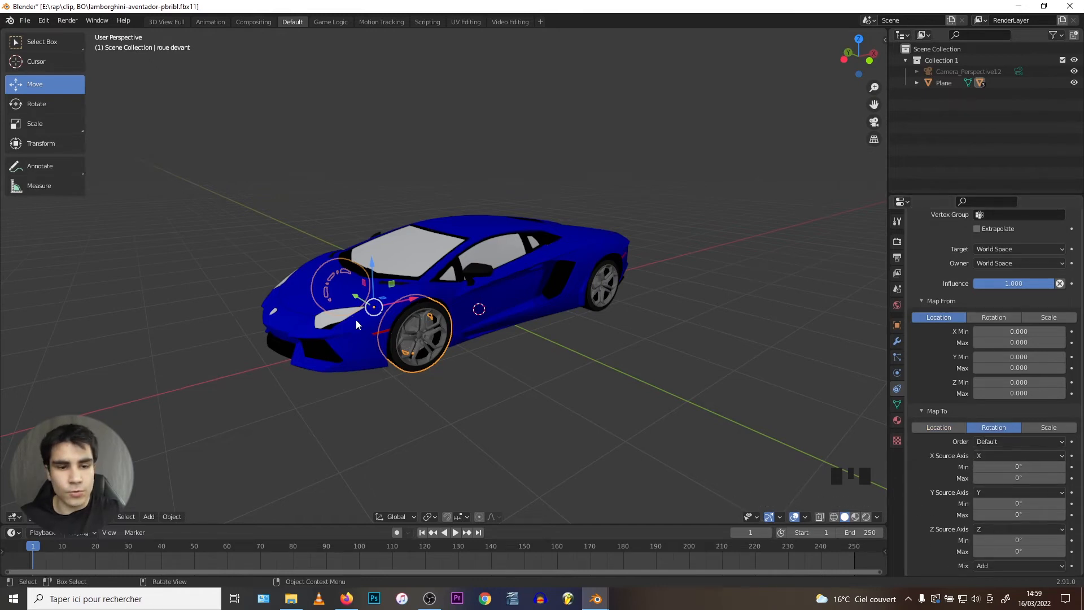
Try rotating the front wheels around their Y axis, undo the rotation, and return to the Move tool
left_click(35, 104)
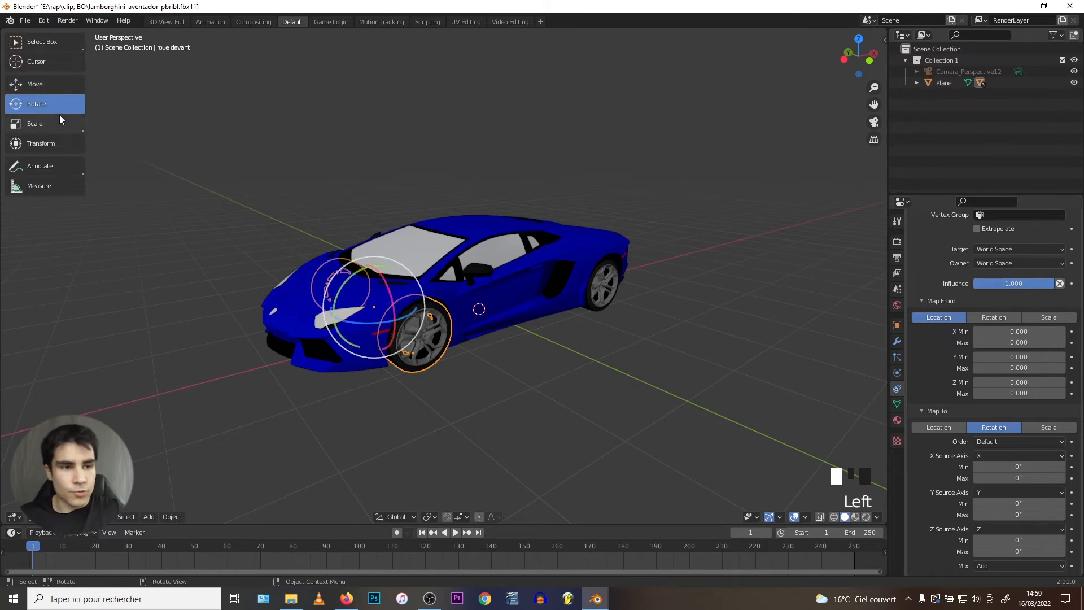
middle_click_drag(430, 294, 324, 250)
left_click_drag(327, 252, 296, 266)
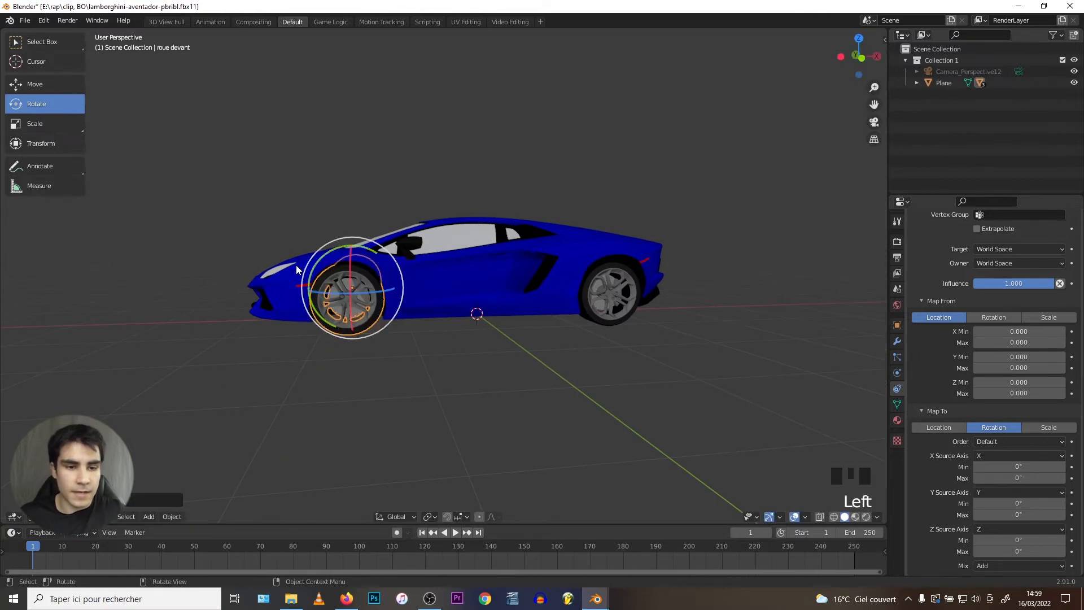
key("ctrl+z")
middle_click_drag(286, 296, 237, 254)
left_click(34, 82)
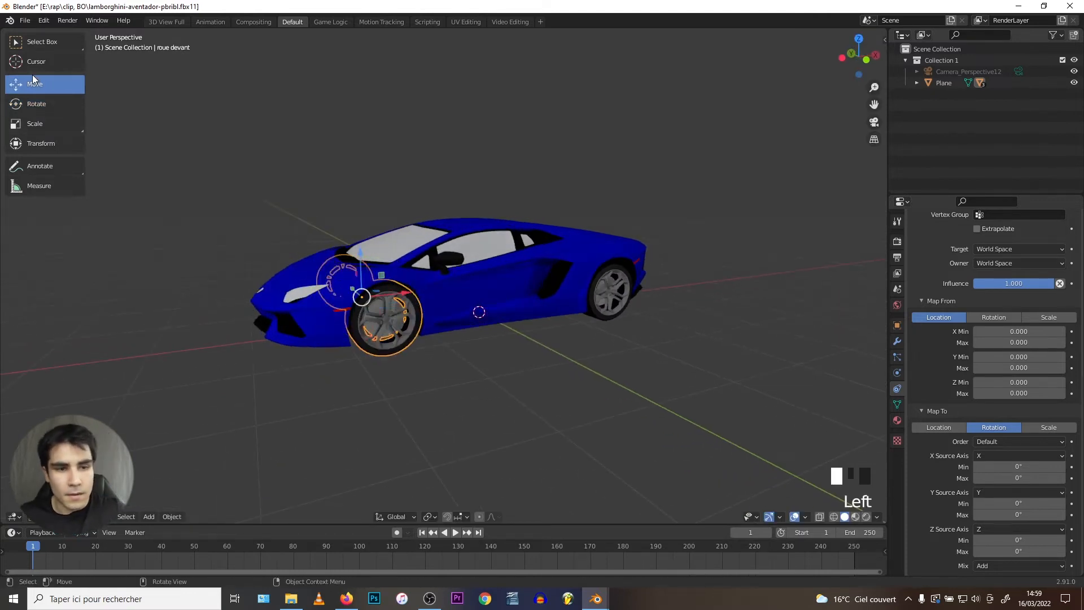
Set the Map To rotation maximum for the Y axis to 360° in the front wheels' constraint
left_click(1008, 515)
left_click(1008, 515)
type("360")
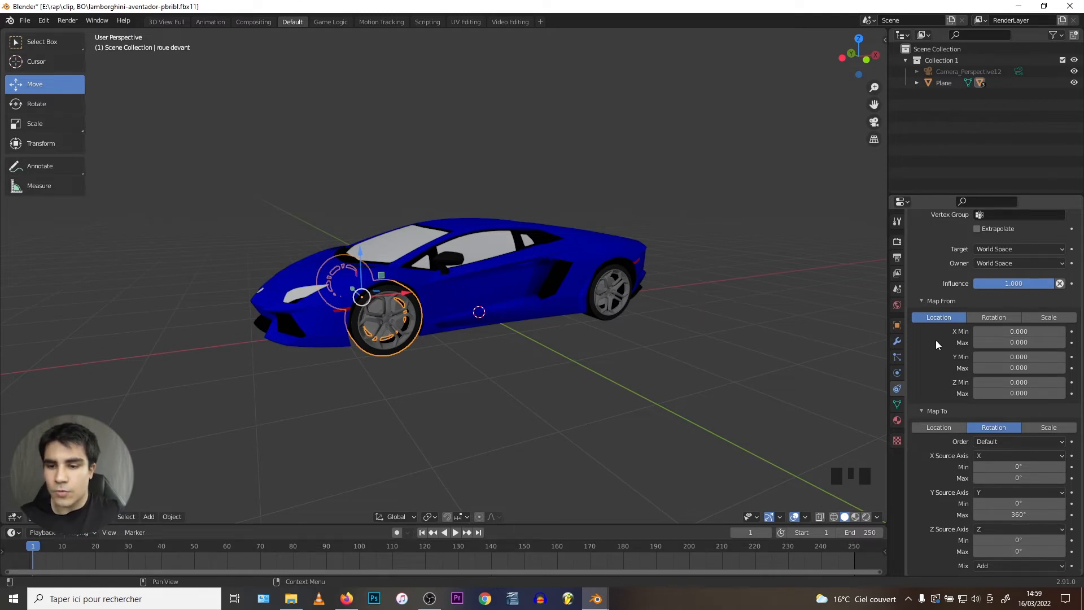
Select the car body, try shifting it along the X axis, and undo the shift
left_click(484, 260)
left_click(489, 238)
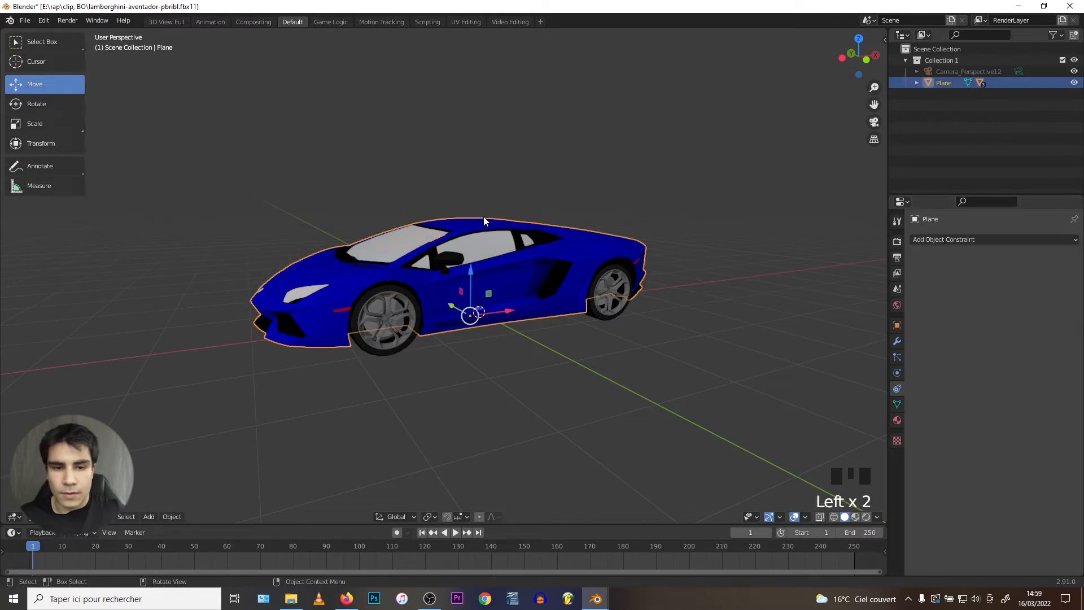
middle_click_drag(483, 216, 494, 333)
mouse_move(502, 295)
left_mouse_down()
mouse_move(407, 344)
mouse_move(543, 276)
mouse_move(393, 354)
mouse_move(523, 292)
left_mouse_up()
key("ctrl+z")
Set the Map From location X maximum to 10 in the front wheels' Transformation constraint
left_click(411, 391)
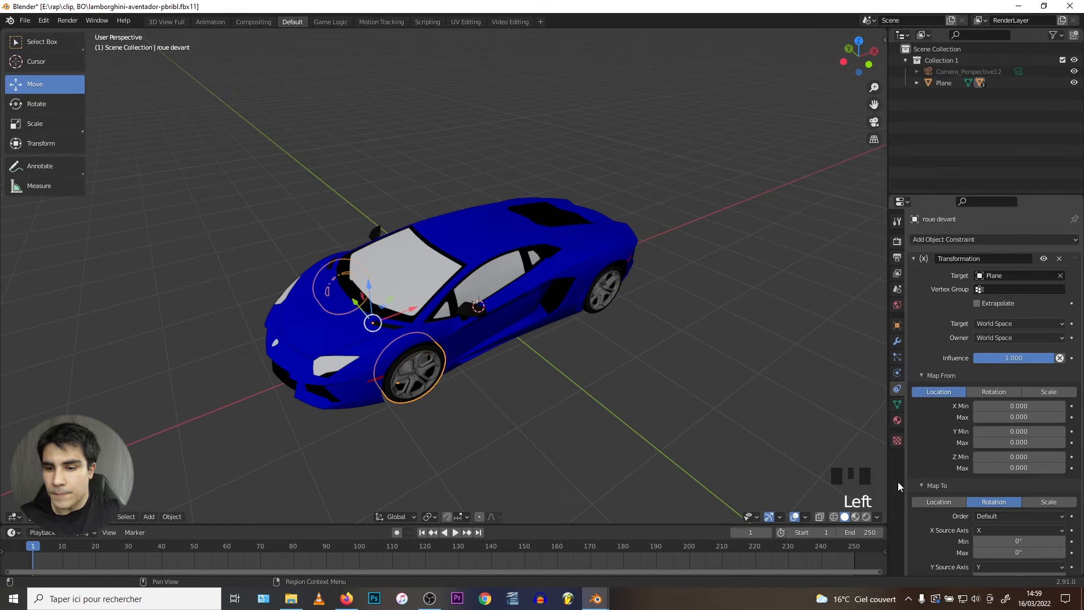
double_click(1014, 417)
type("10")
key("Return")
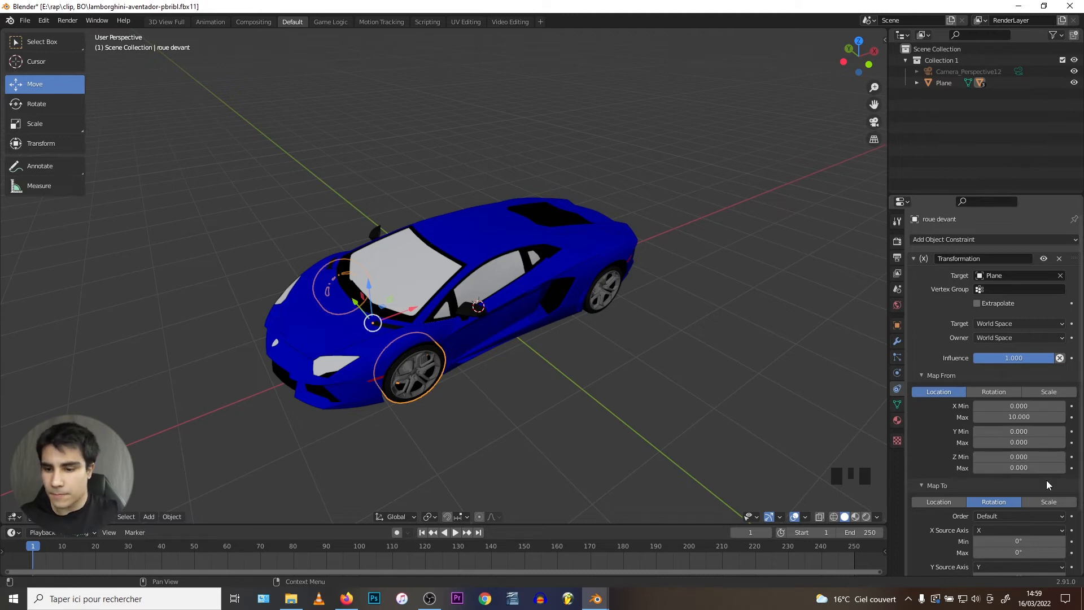
scroll(1004, 431, "down", 6)
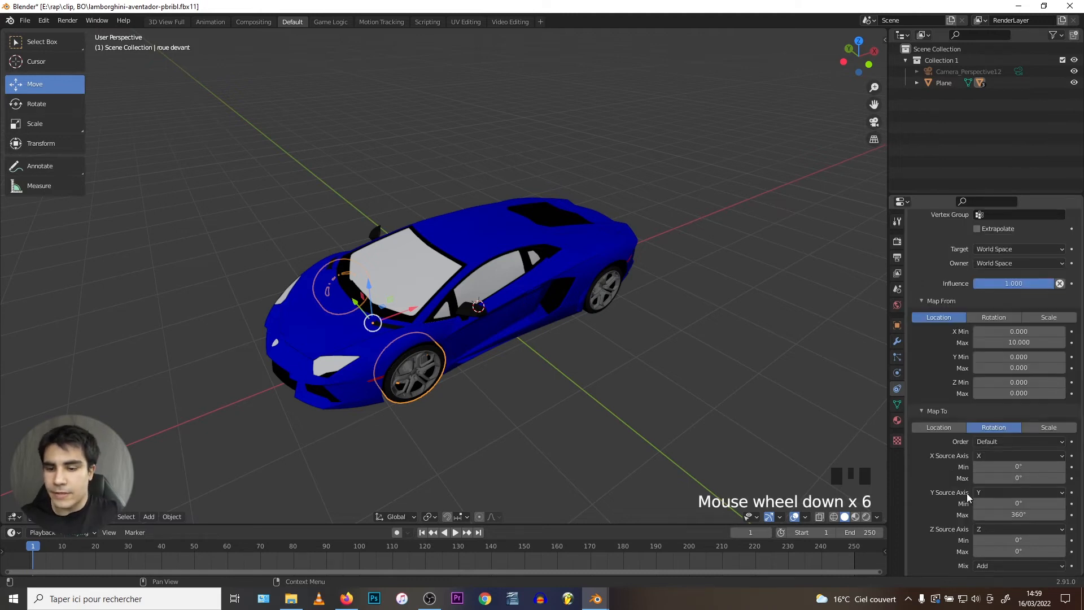
Set the Y Source Axis to X in the front wheels' constraint, then test it by shifting the car body along the X axis
left_click(998, 494)
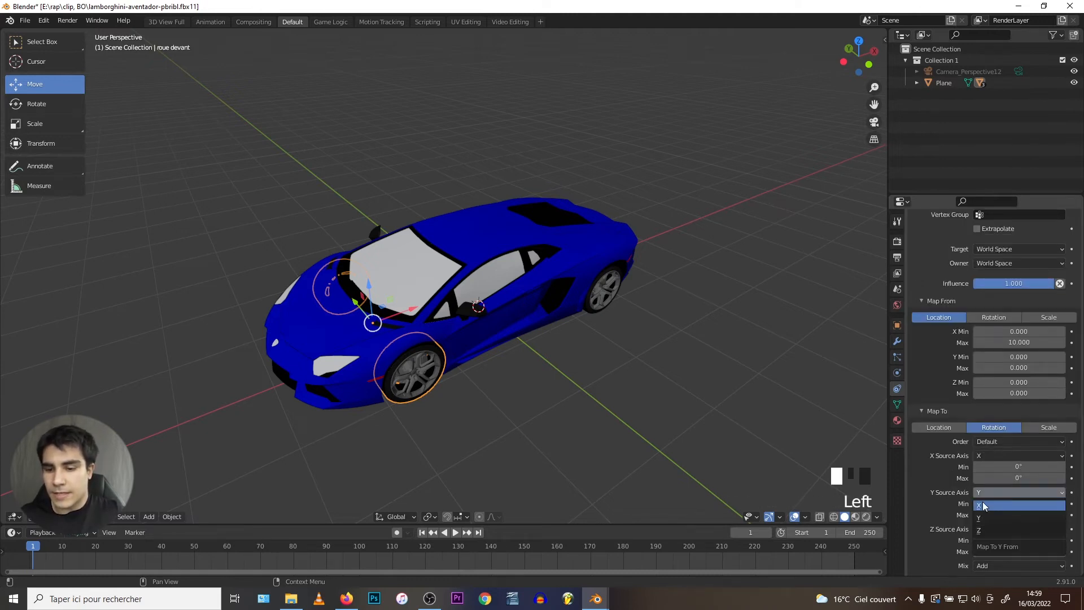
left_click(983, 505)
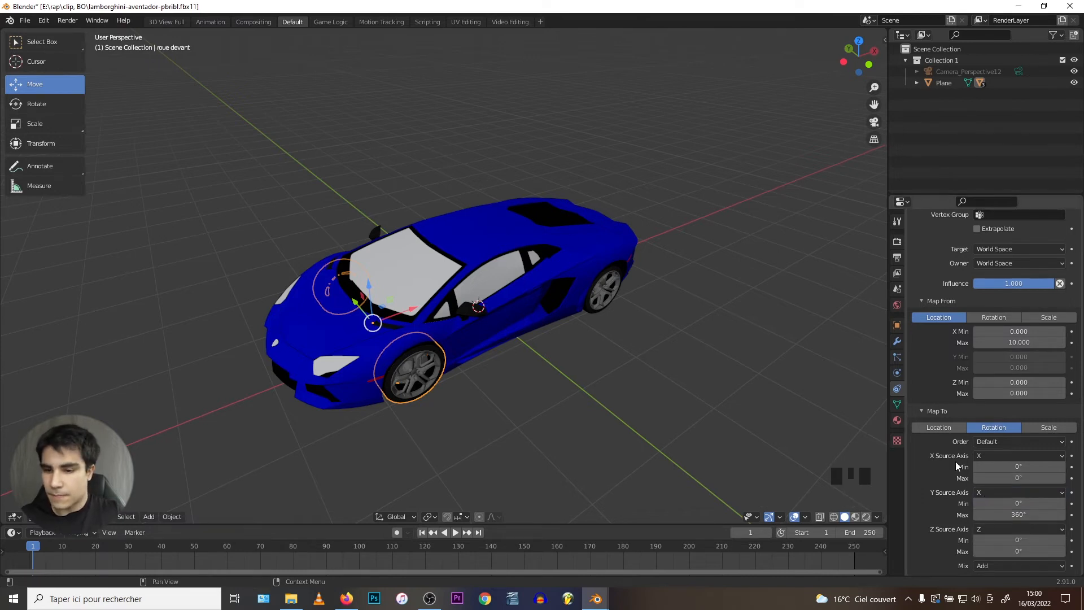
left_click(477, 251)
middle_click_drag(477, 251, 492, 297)
left_click_drag(492, 297, 517, 310)
Enable Extrapolate in the front wheels' constraint, test it by shifting the car body along the X axis, and undo the shift
left_click(429, 316)
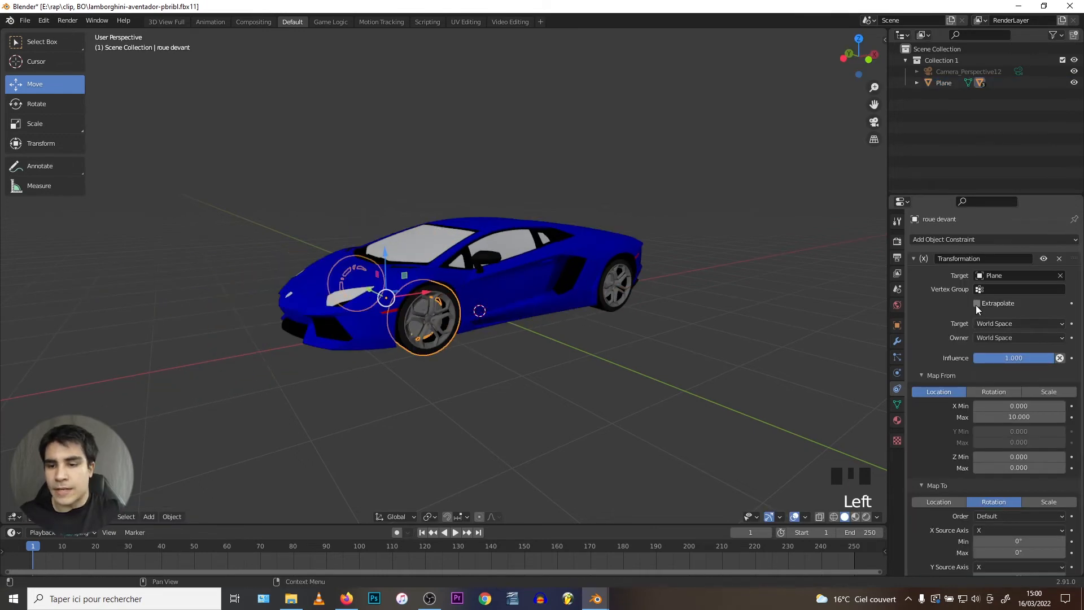
left_click(976, 305)
left_click(511, 273)
left_click_drag(500, 310, 432, 334)
key("ctrl+z")
left_click(414, 350)
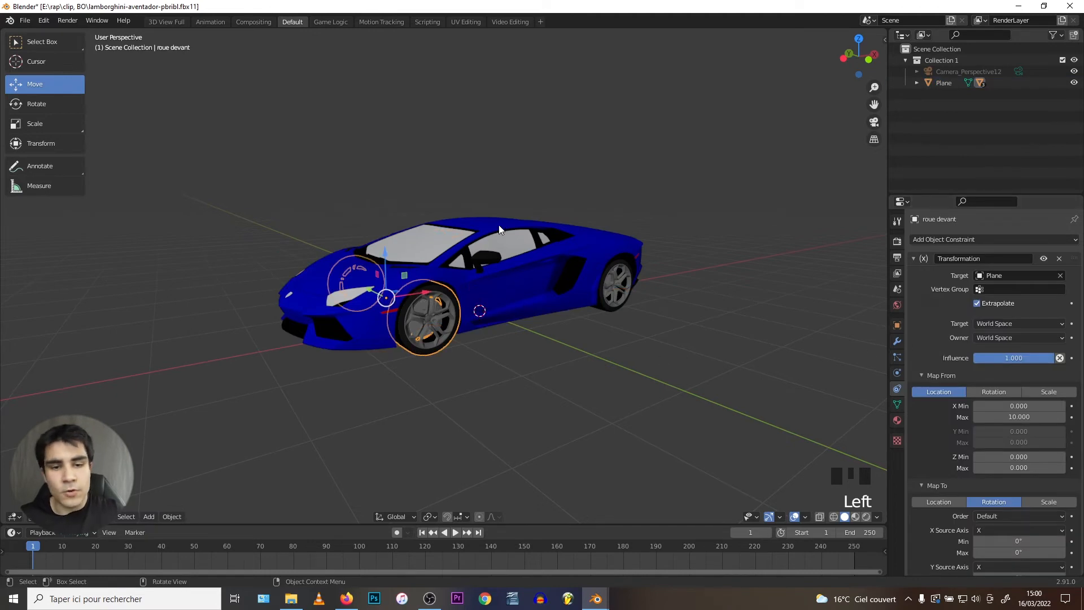
Switch to the front view, try moving the car body along the X axis past the origin, and undo the move
left_click(523, 293)
left_click_drag(523, 293, 546, 301)
key("KP_3")
key("KP_1")
mouse_move(475, 300)
middle_mouse_down("shift")
mouse_move(435, 293)
mouse_move(469, 304)
middle_mouse_up("shift")
left_click_drag(630, 353, 466, 340)
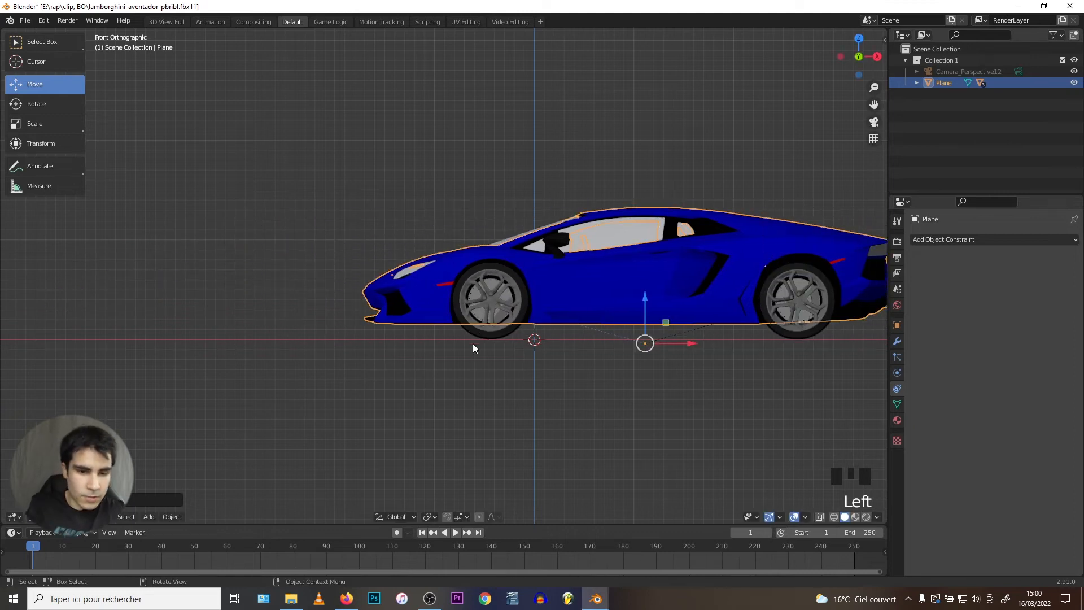
key("ctrl+z")
Set the Map To rotation maximum for the Y axis to 3600° in the front wheels' constraint
left_click(446, 338)
scroll(1009, 519, "down", 5)
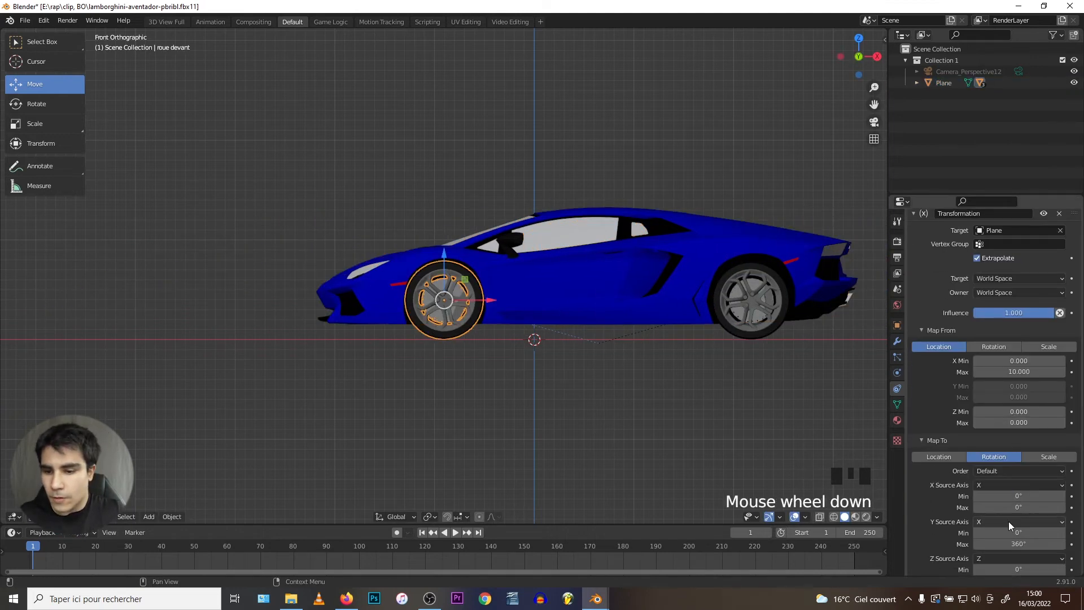
left_click(1010, 513)
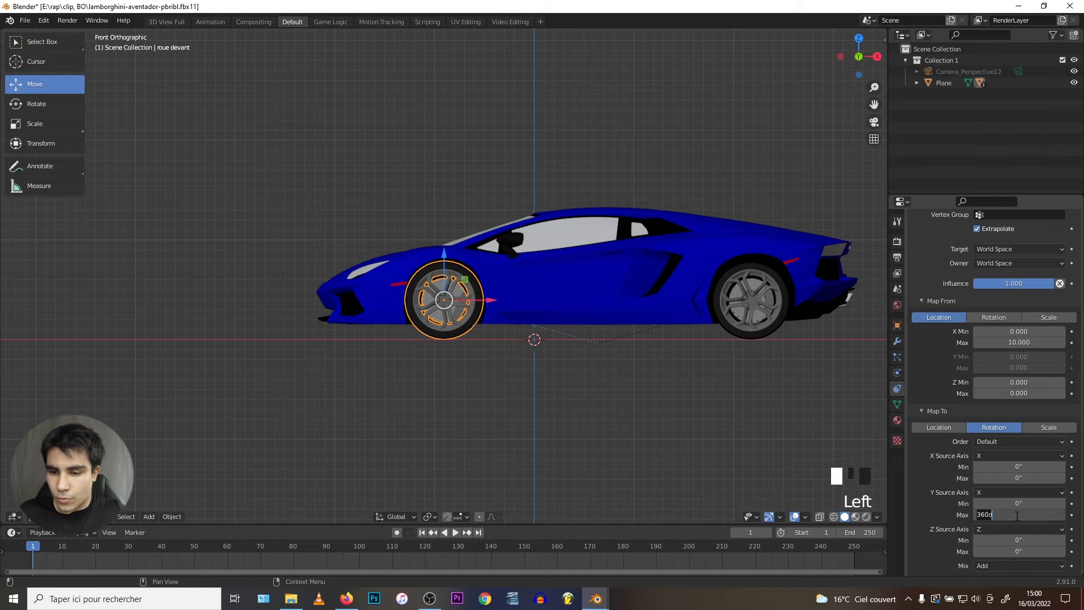
type("3600")
key("Return")
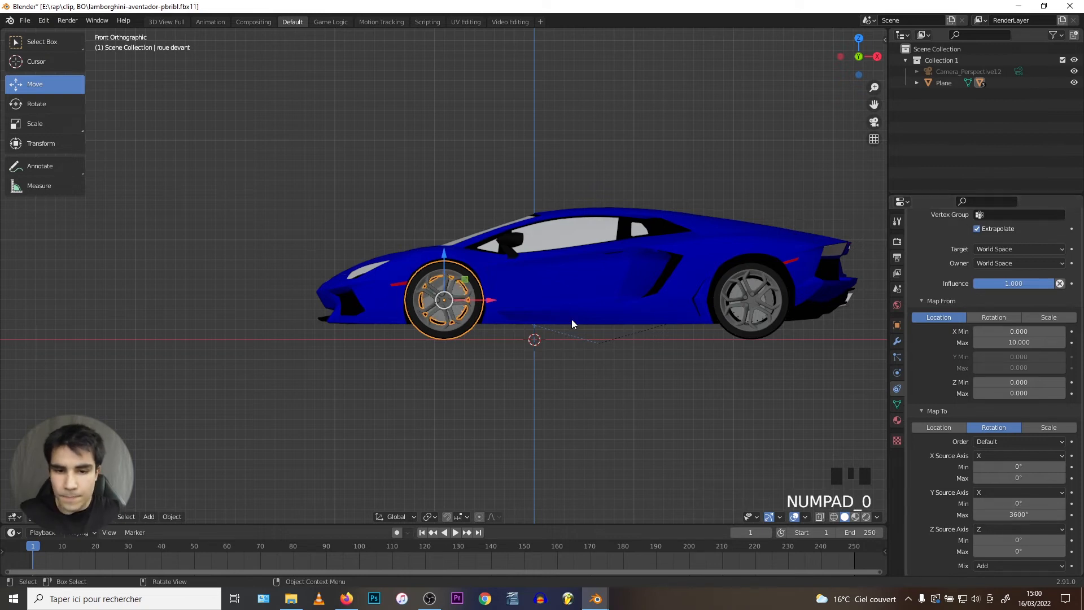
Try a small shift of the car body along the X axis, check the wheels in wireframe shading, and undo the shift
left_click(587, 212)
mouse_move(649, 345)
left_mouse_down()
mouse_move(475, 362)
mouse_move(632, 344)
left_mouse_up()
key("z")
left_click(405, 304)
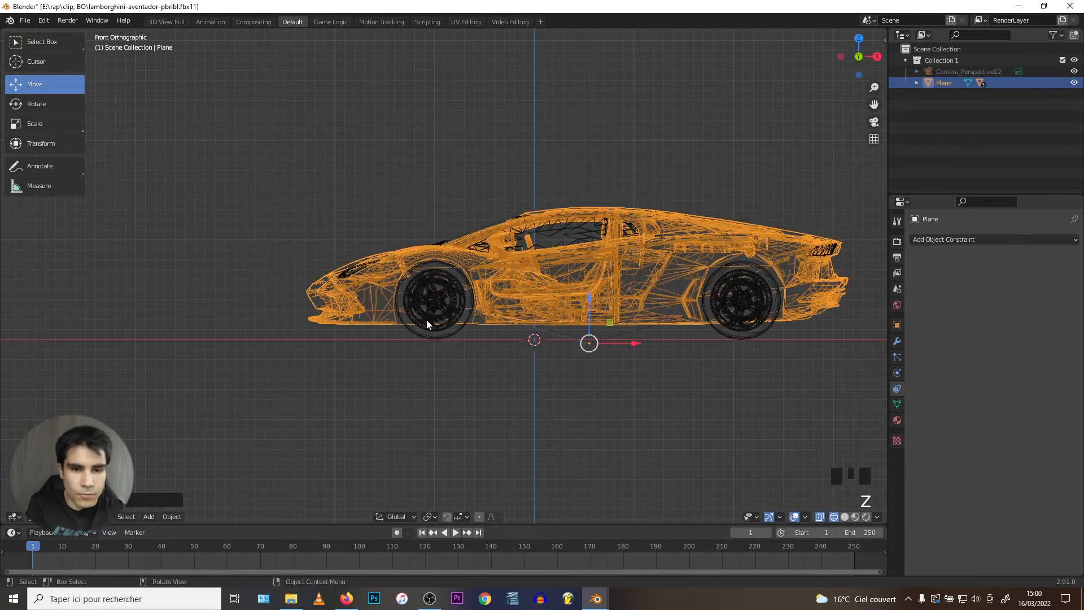
key("ctrl+z")
key("z")
key("ctrl+z")
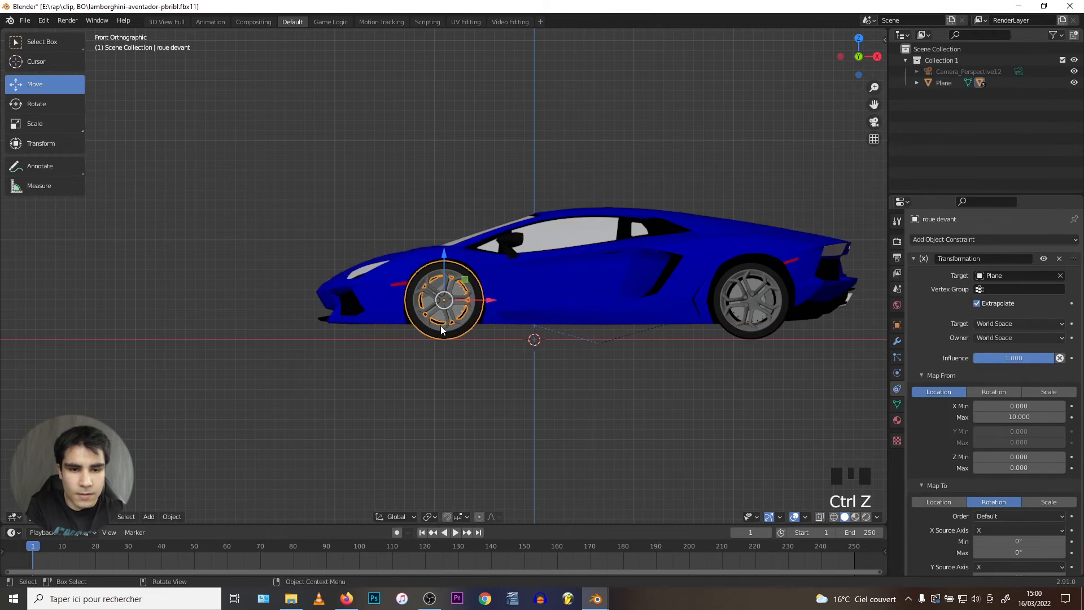
Enter a new Map To rotation maximum for the Y axis in the front wheels' constraint
scroll(1005, 485, "down", 4)
left_click(1011, 514)
type("3600d0")
key("Return")
Test the front wheels' rotation by shifting the car body along the X axis in front and perspective views, undoing each shift
left_click(710, 230)
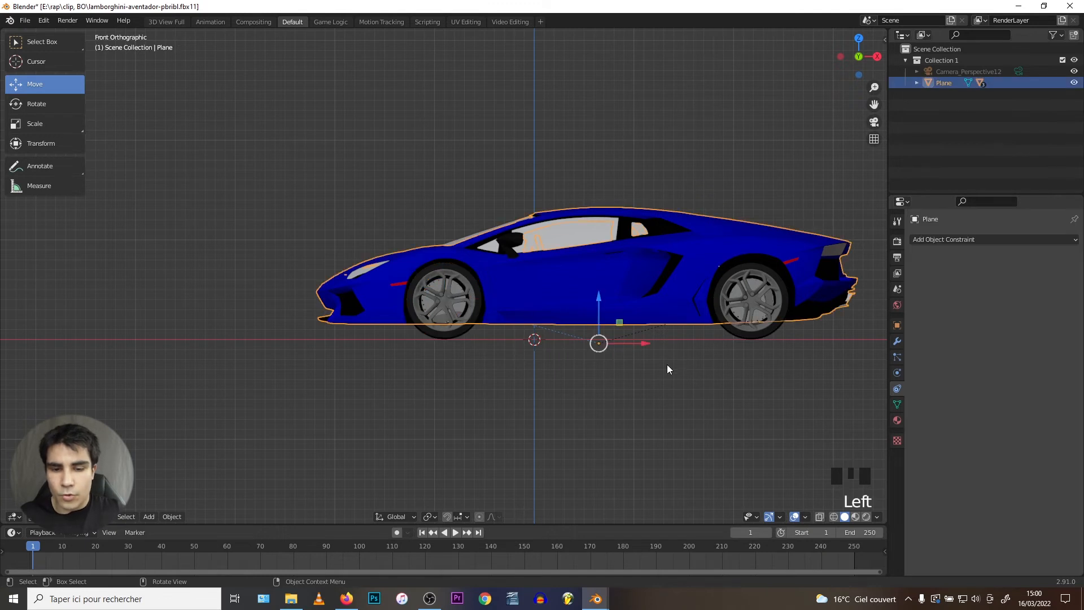
left_click_drag(632, 349, 416, 357)
middle_click_drag(416, 357, 458, 329)
scroll(477, 346, "down", 4)
key("ctrl+z")
scroll(458, 329, "up", 1)
left_click_drag(559, 303, 540, 291)
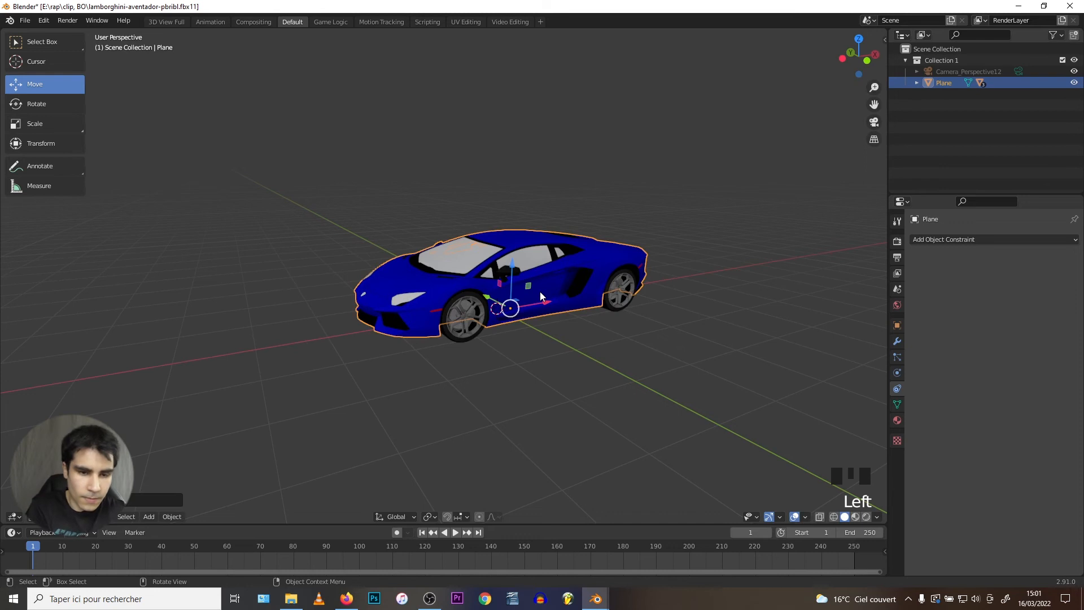
key("ctrl+z")
middle_click_drag(540, 291, 418, 288)
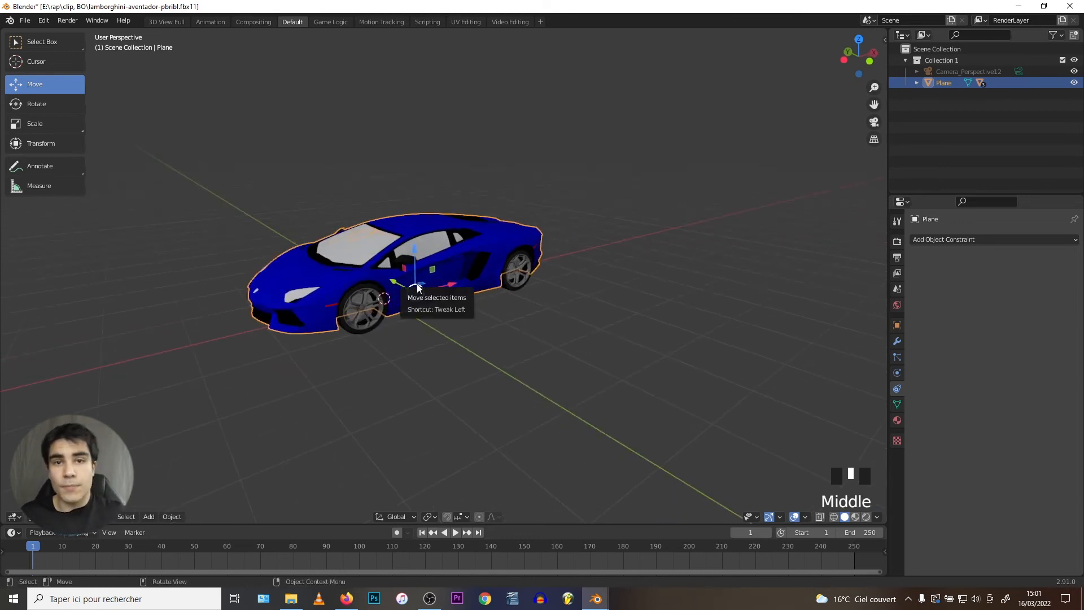
Add a Transformation constraint to the rear wheels and expand its Map From and Map To settings
left_click(520, 284)
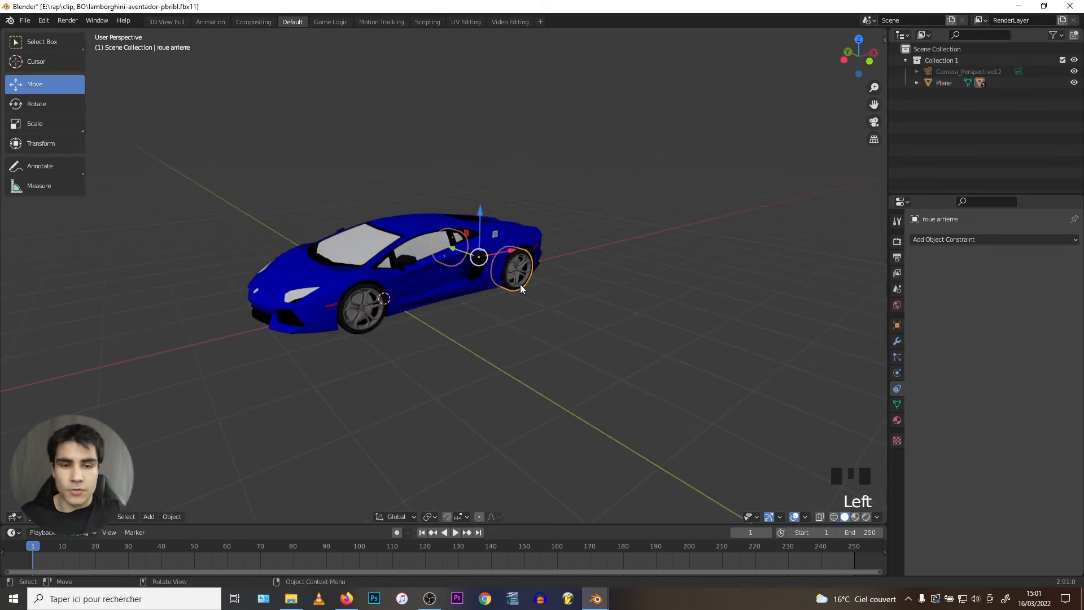
left_click(969, 239)
left_click(890, 383)
left_click(939, 365)
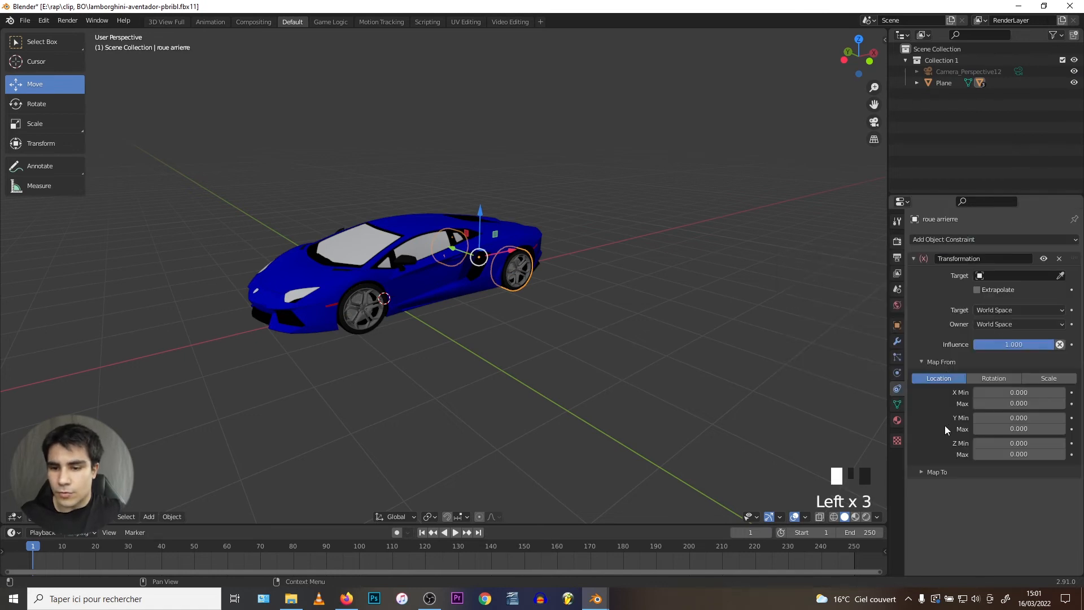
left_click(940, 472)
Set the car body as the target of the rear wheels' constraint and enable Extrapolate
left_click(1061, 275)
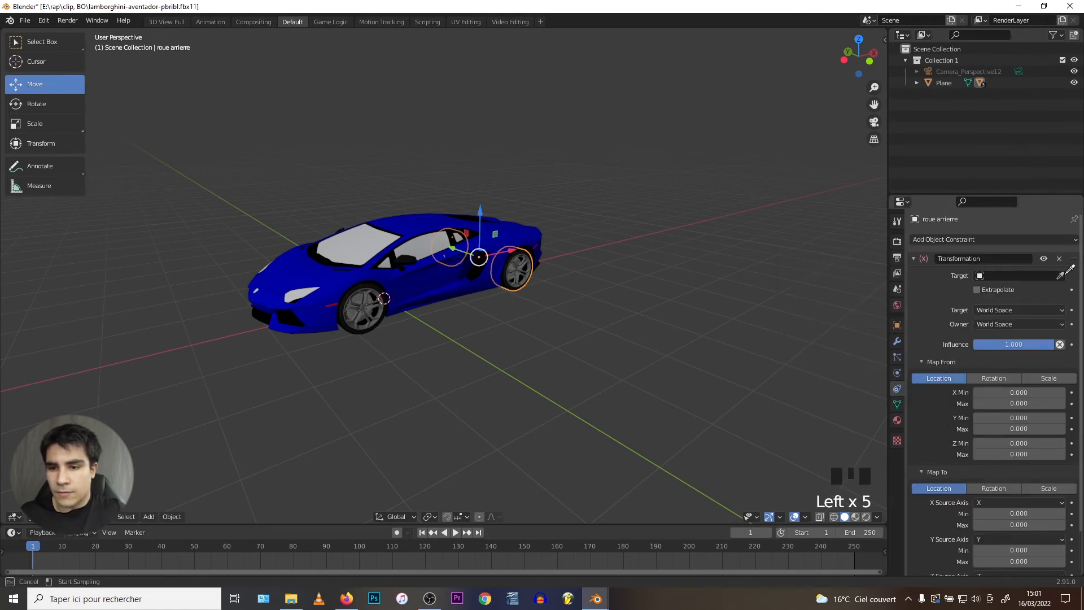
left_click(420, 221)
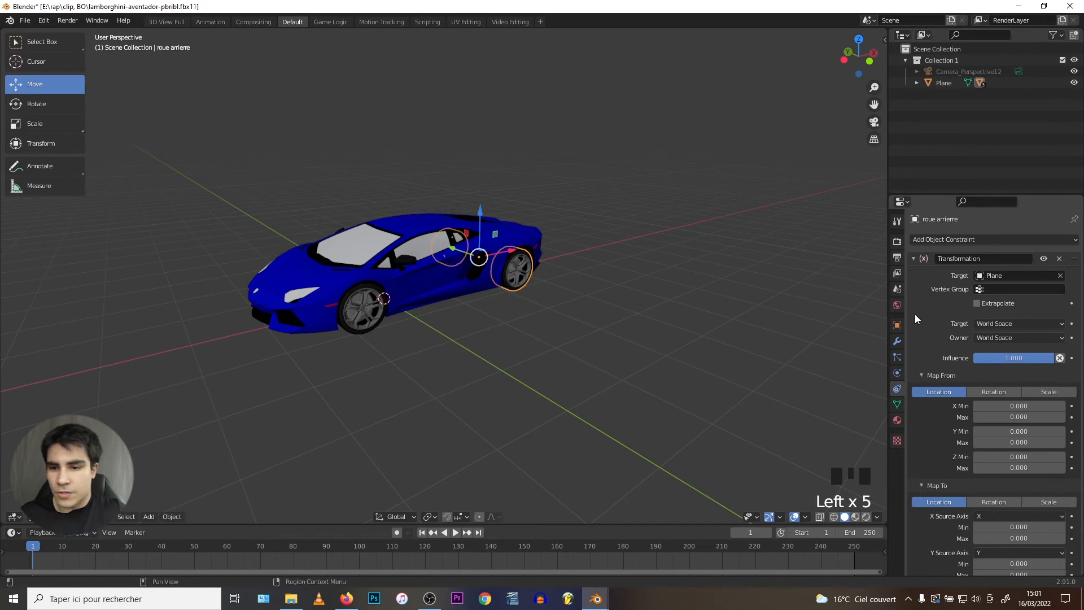
left_click(976, 303)
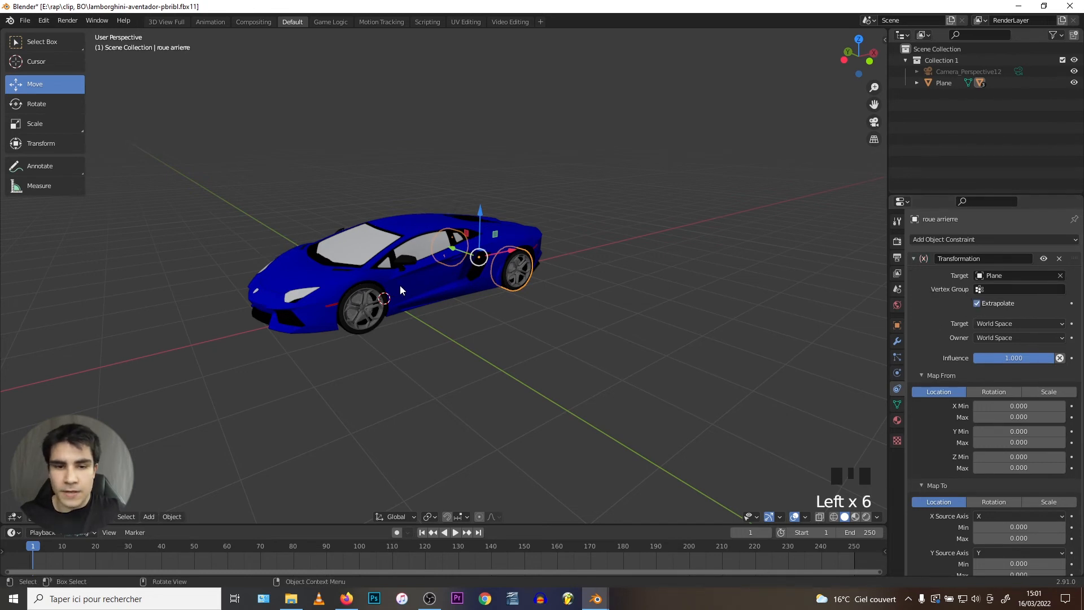
Set the Map From location X maximum to 10 in the rear wheels' constraint
scroll(960, 378, "down", 3)
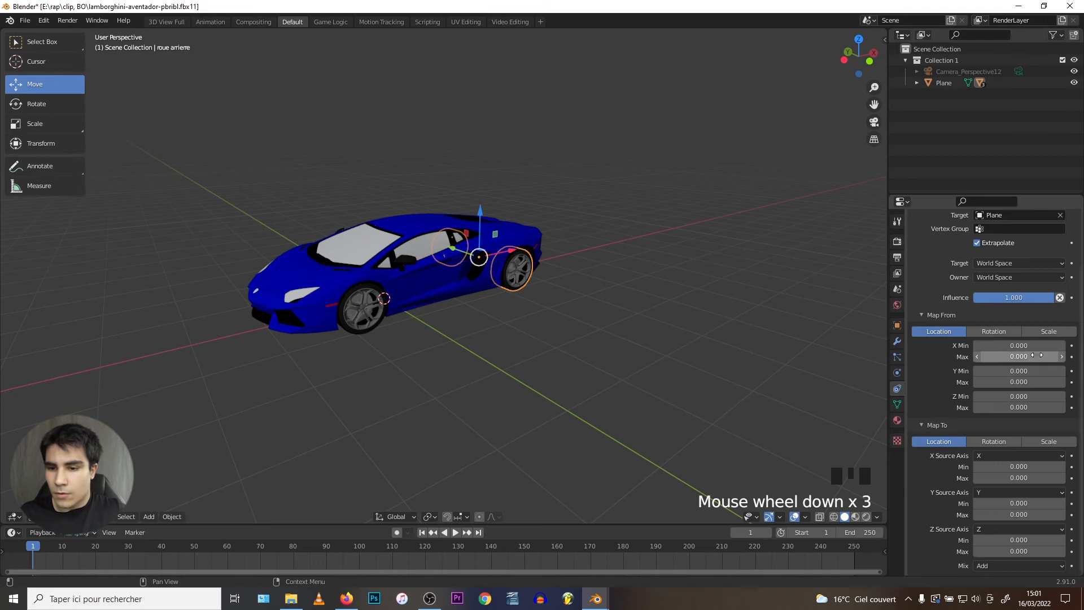
left_click(1016, 356)
type("10")
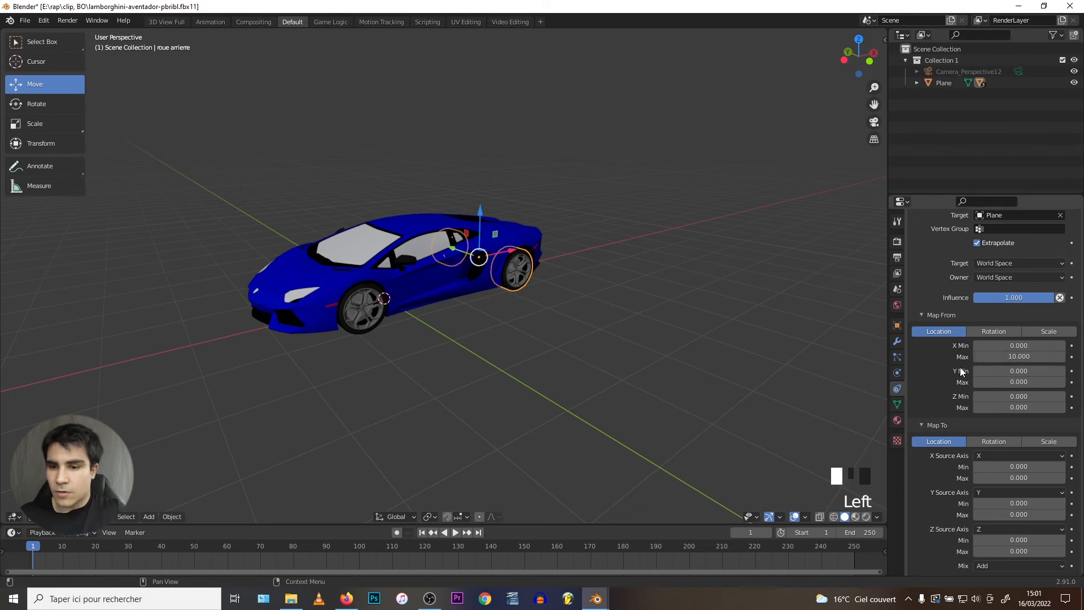
Set the rear wheels' constraint to map to Rotation, with X as the Y Source Axis
scroll(964, 356, "down", 2)
left_click(993, 442)
scroll(994, 442, "down", 4)
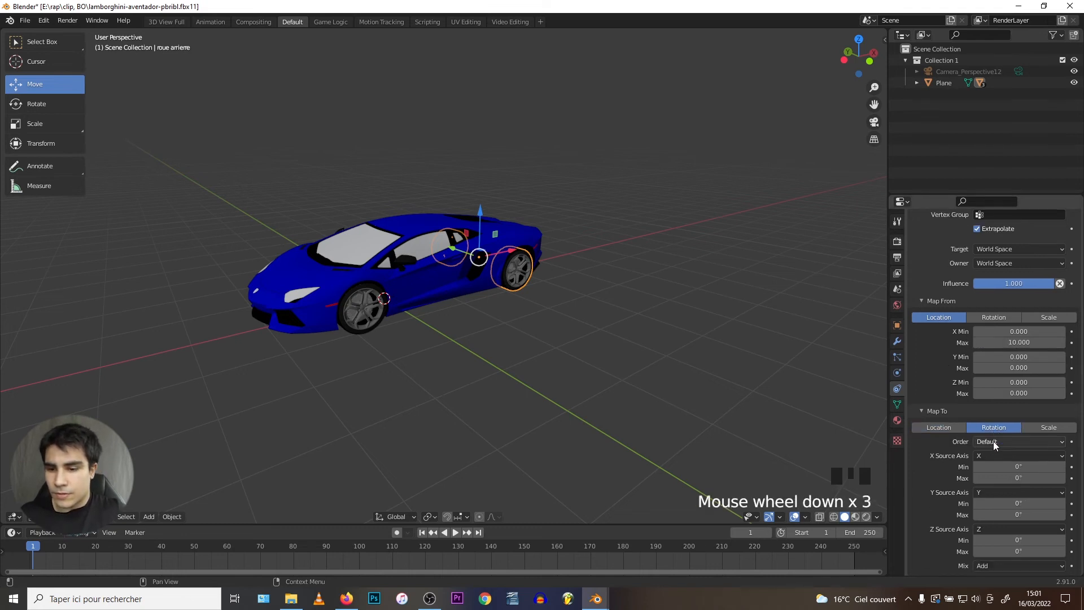
left_click(994, 492)
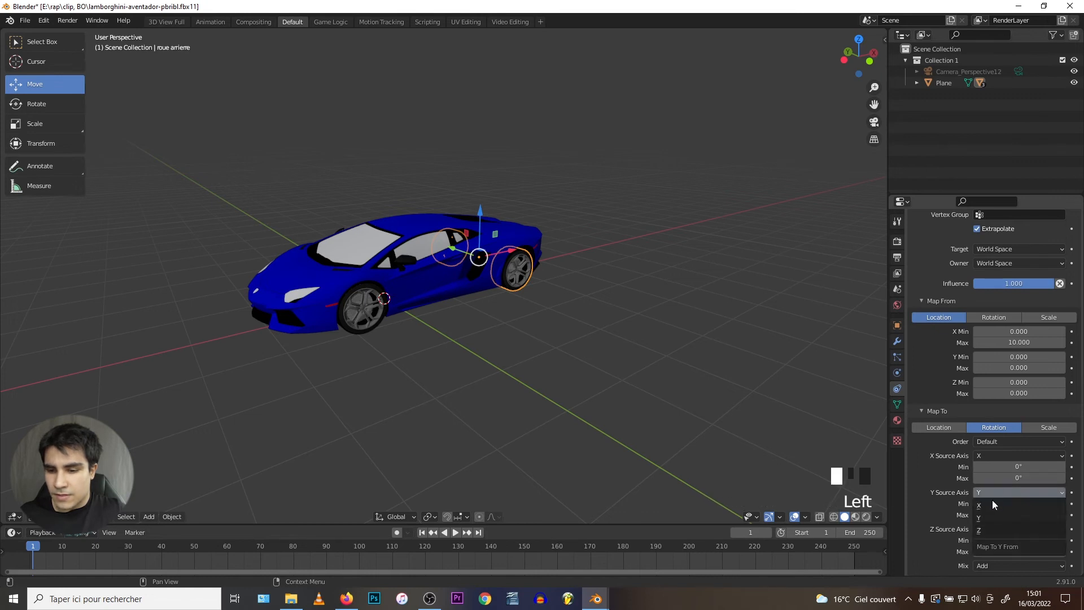
left_click(991, 506)
Set the Map To rotation maximum for the Y axis to 1250° in the rear wheels' constraint and review its settings
double_click(1004, 515)
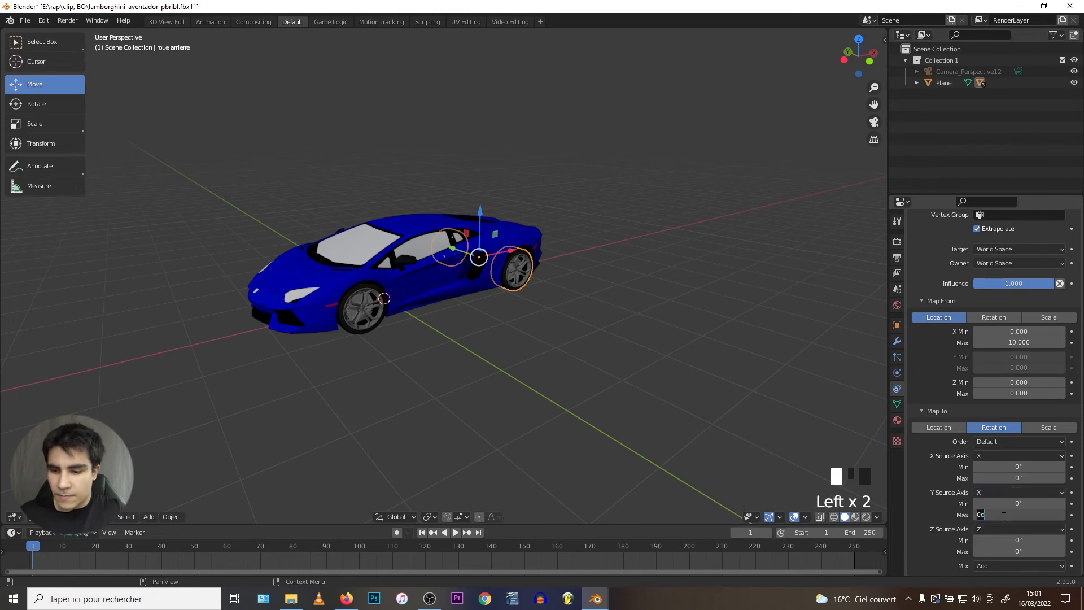
type("1250")
key("Return")
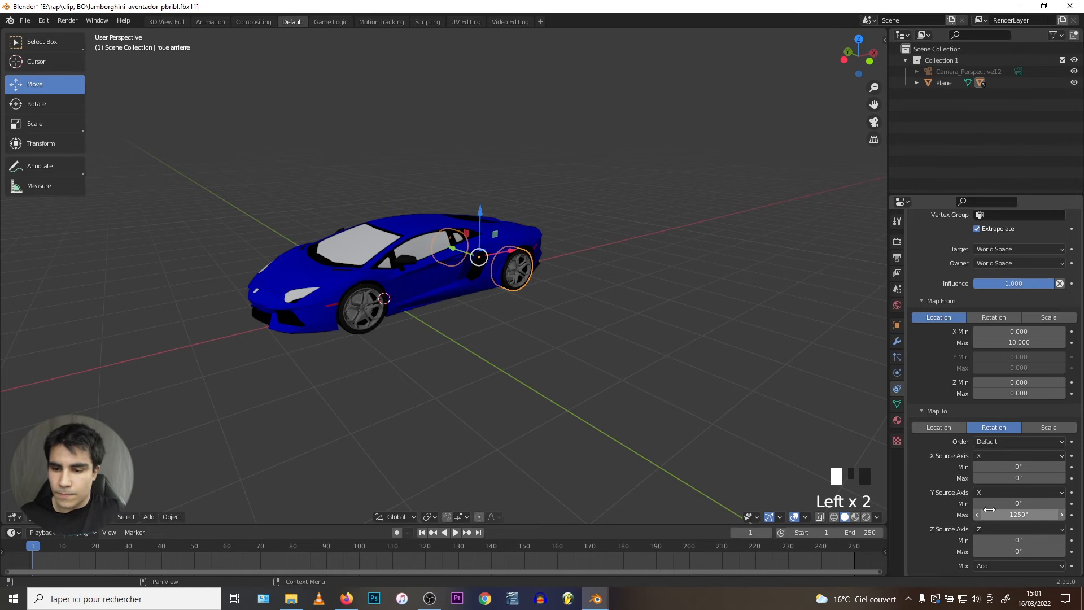
scroll(947, 300, "up", 7)
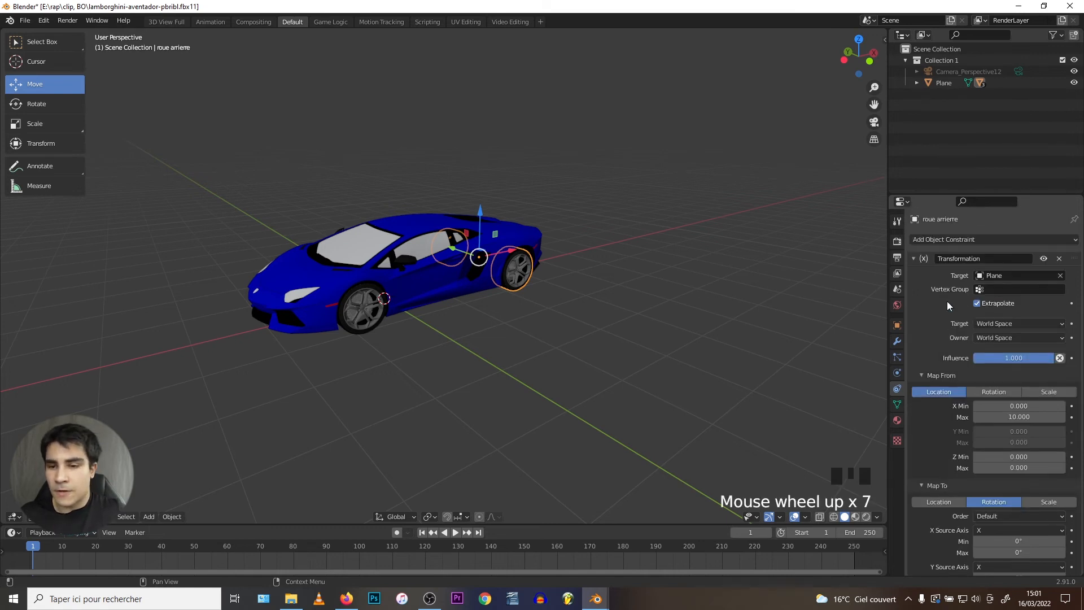
scroll(973, 443, "down", 3)
scroll(973, 434, "up", 2)
scroll(973, 431, "down", 1)
Test the front and rear wheels' rotation by shifting the car body along the X axis twice, undoing each shift
left_click(410, 226)
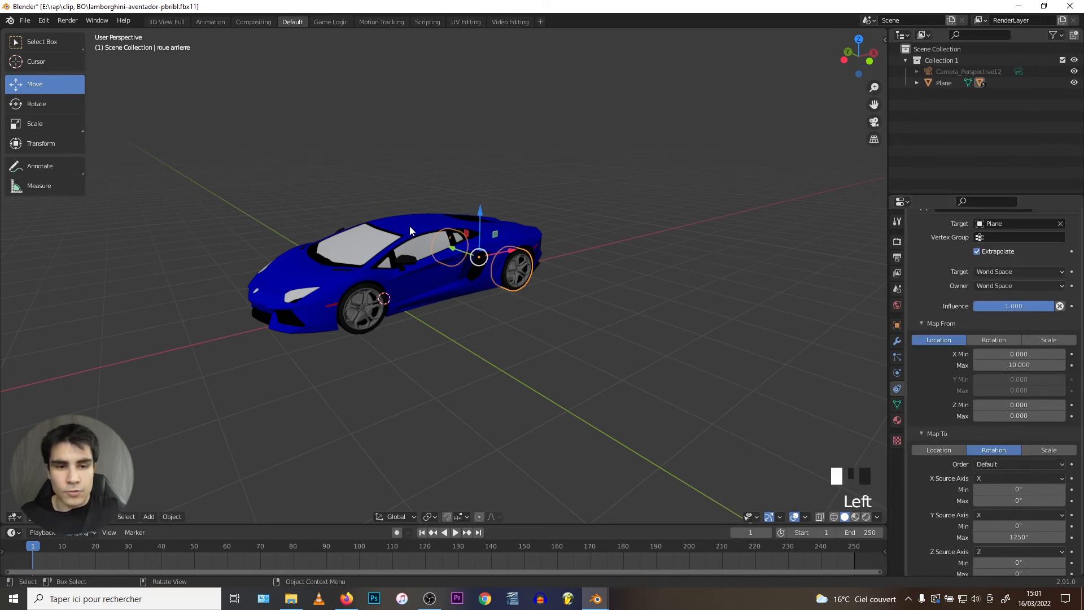
left_click_drag(447, 286, 363, 323)
key("ctrl+z")
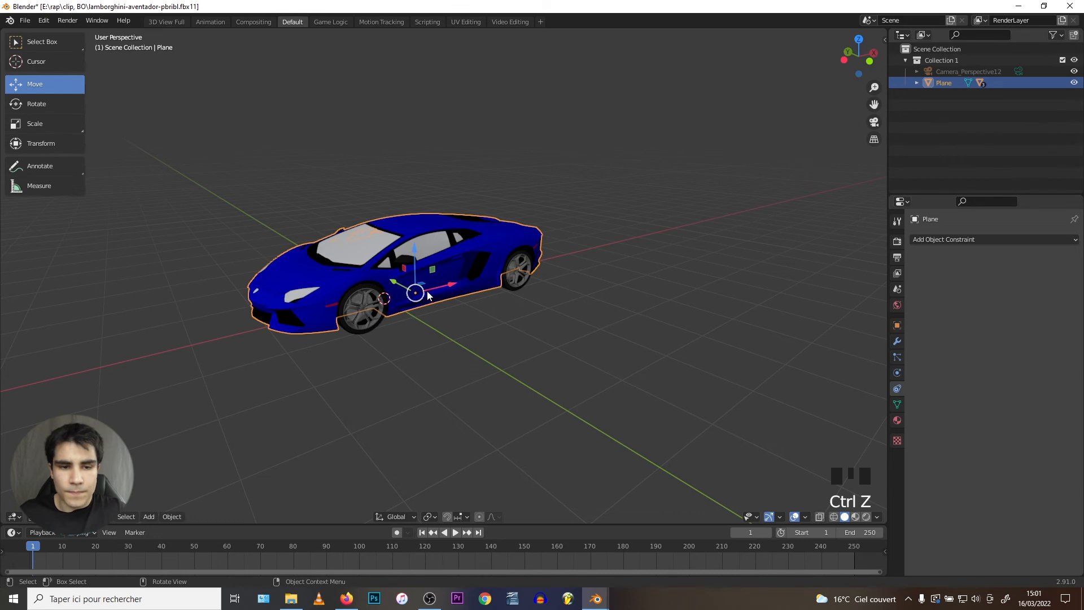
left_click(368, 308)
left_click(515, 277)
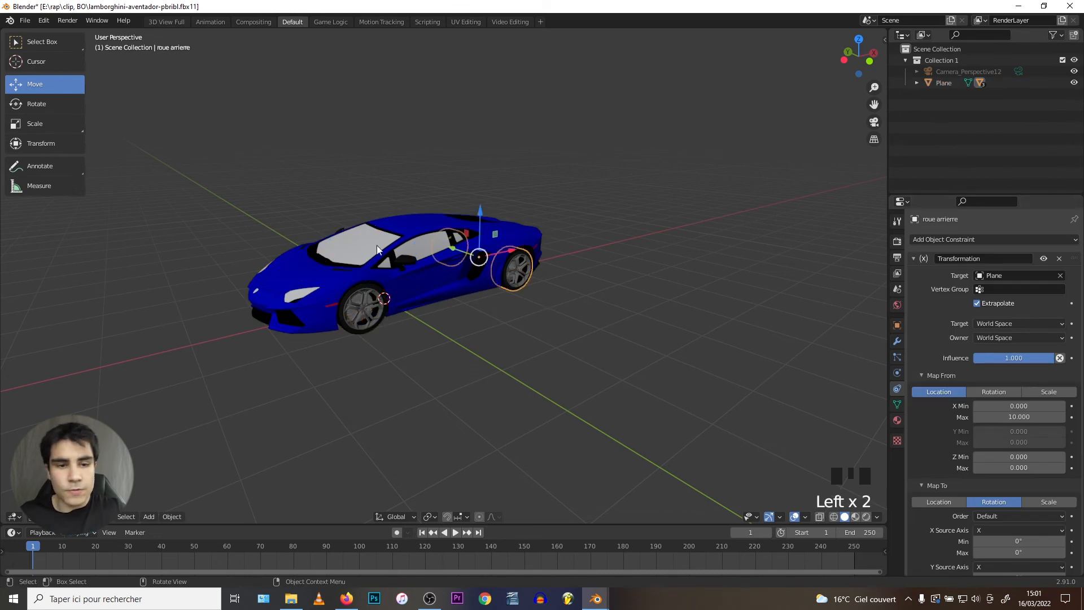
left_click(417, 223)
left_click_drag(437, 283, 369, 330)
key("ctrl+z")
mouse_move(409, 317)
middle_mouse_down("shift")
mouse_move(371, 277)
mouse_move(406, 304)
middle_mouse_up("shift")
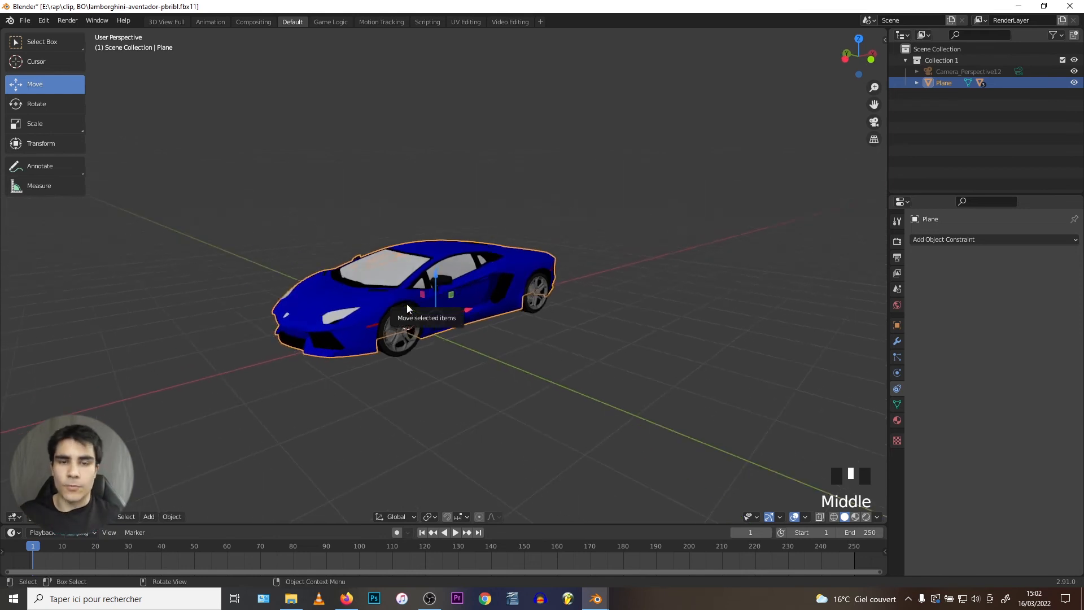
Check the front wheels' constraint, then select the car body and move it forward along the X axis
left_click(401, 349)
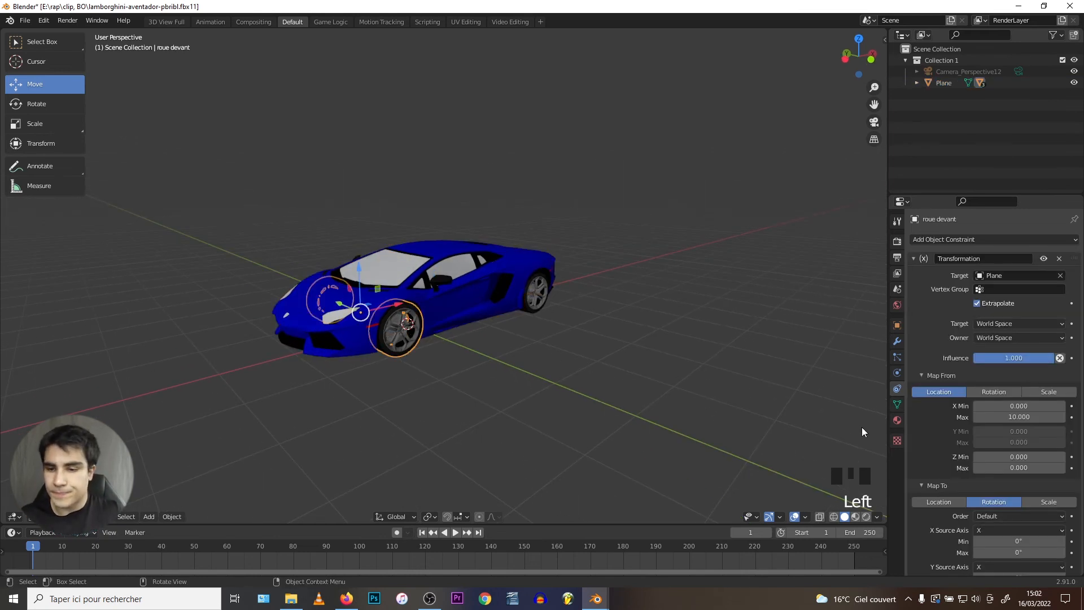
scroll(357, 338, "up", 1)
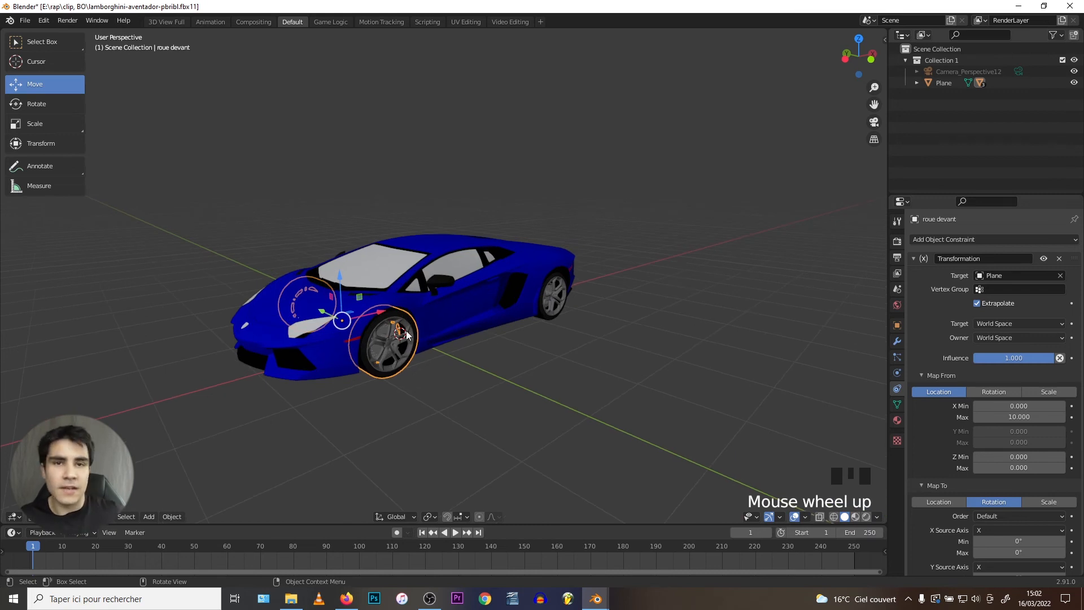
left_click(444, 254)
middle_click_drag(444, 254, 401, 312)
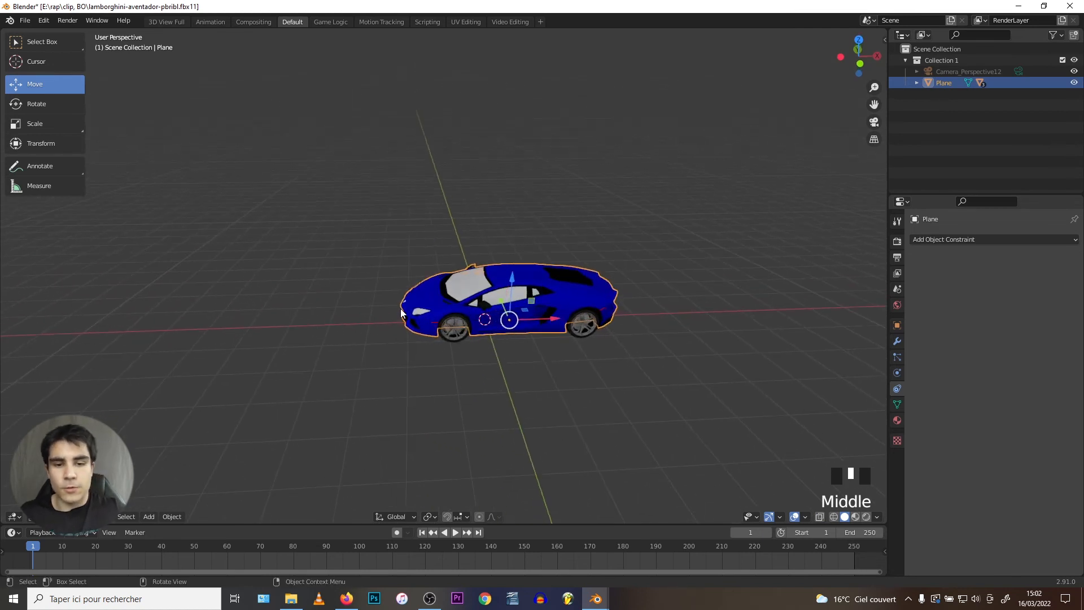
left_click_drag(556, 326, 374, 337)
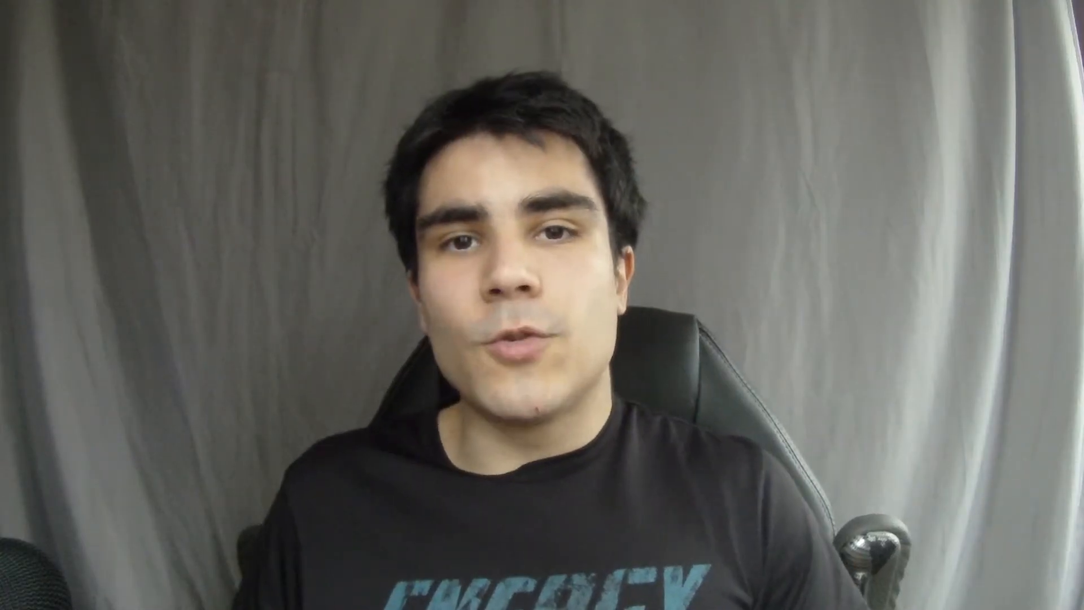